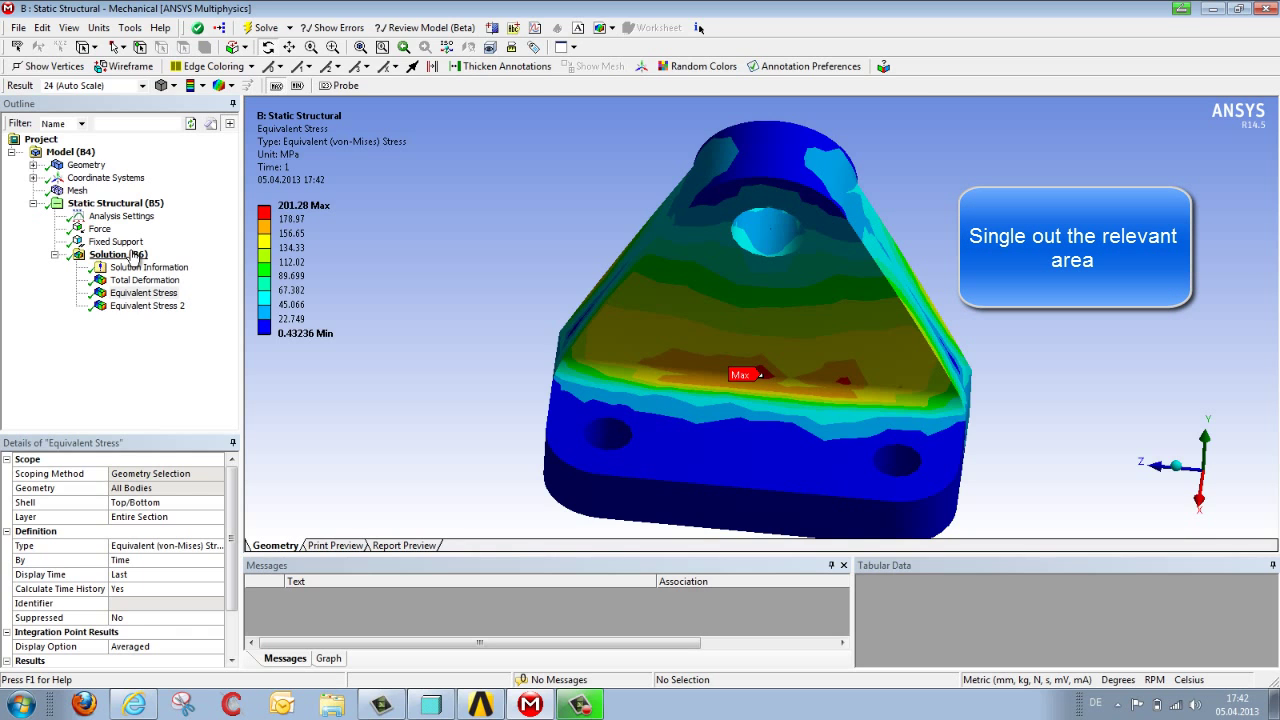
Select the bracket's sloped face, its fillet strip and the base's top face
left_click(134, 256)
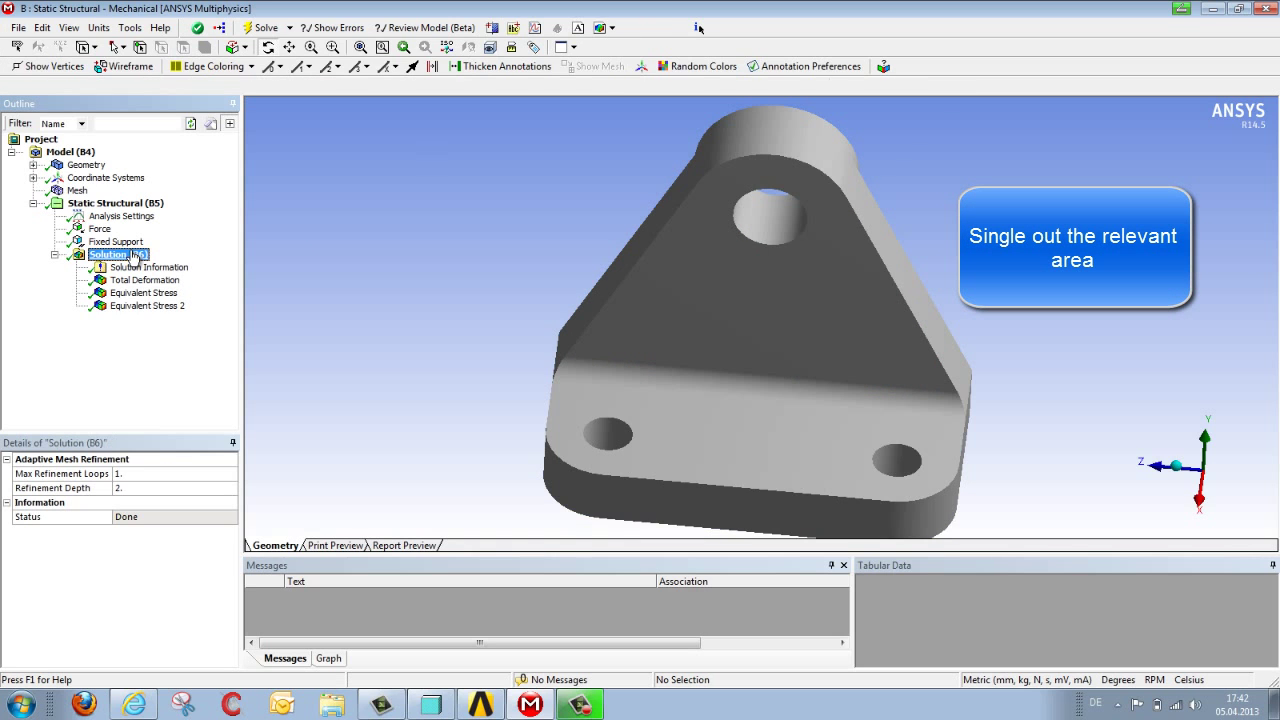
left_click(783, 334)
left_click(786, 395, "ctrl")
left_click(784, 428, "ctrl")
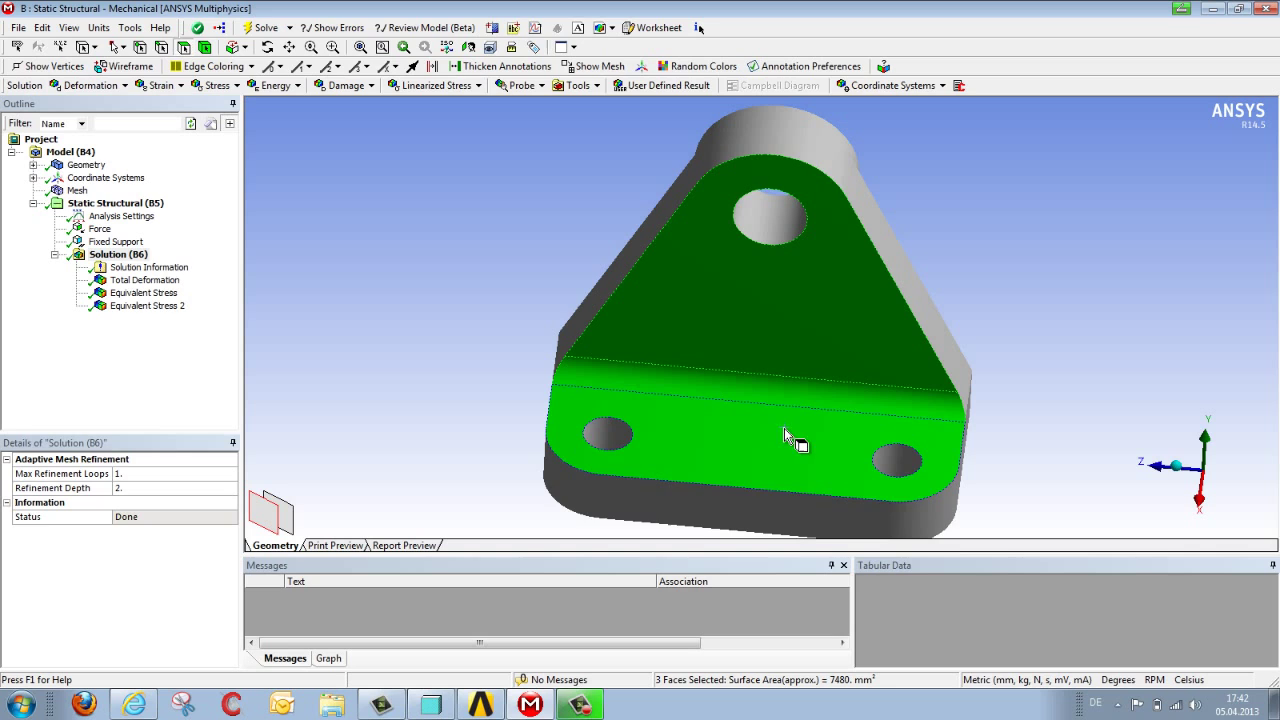
Add an Equivalent (von-Mises) stress on those three faces and solve it, peaking at 201.28 MPa
left_click(214, 85)
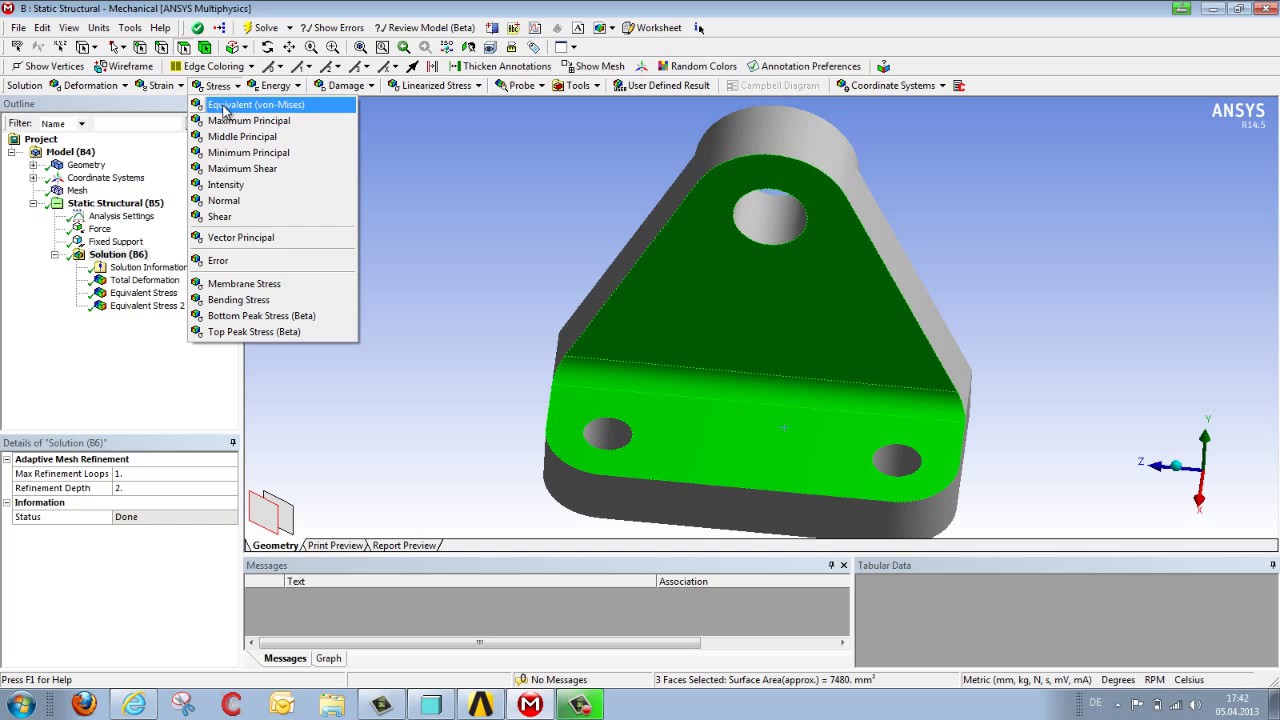
left_click(224, 106)
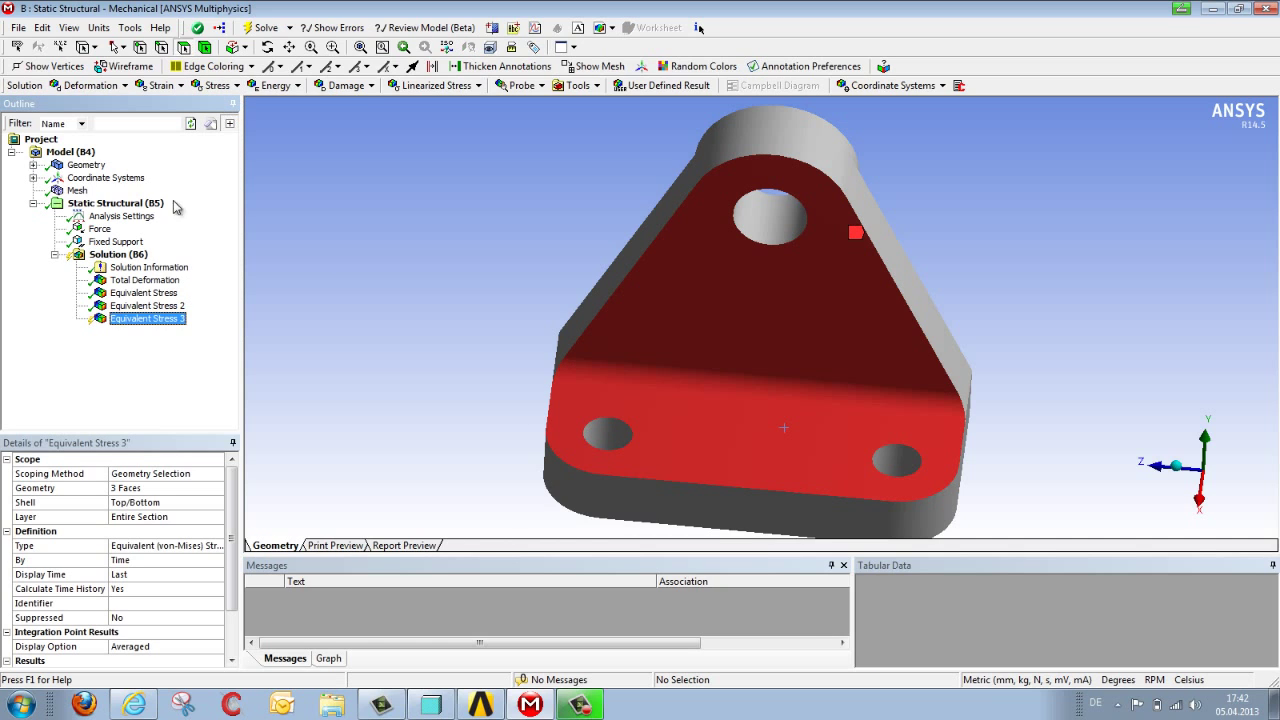
left_click(270, 27)
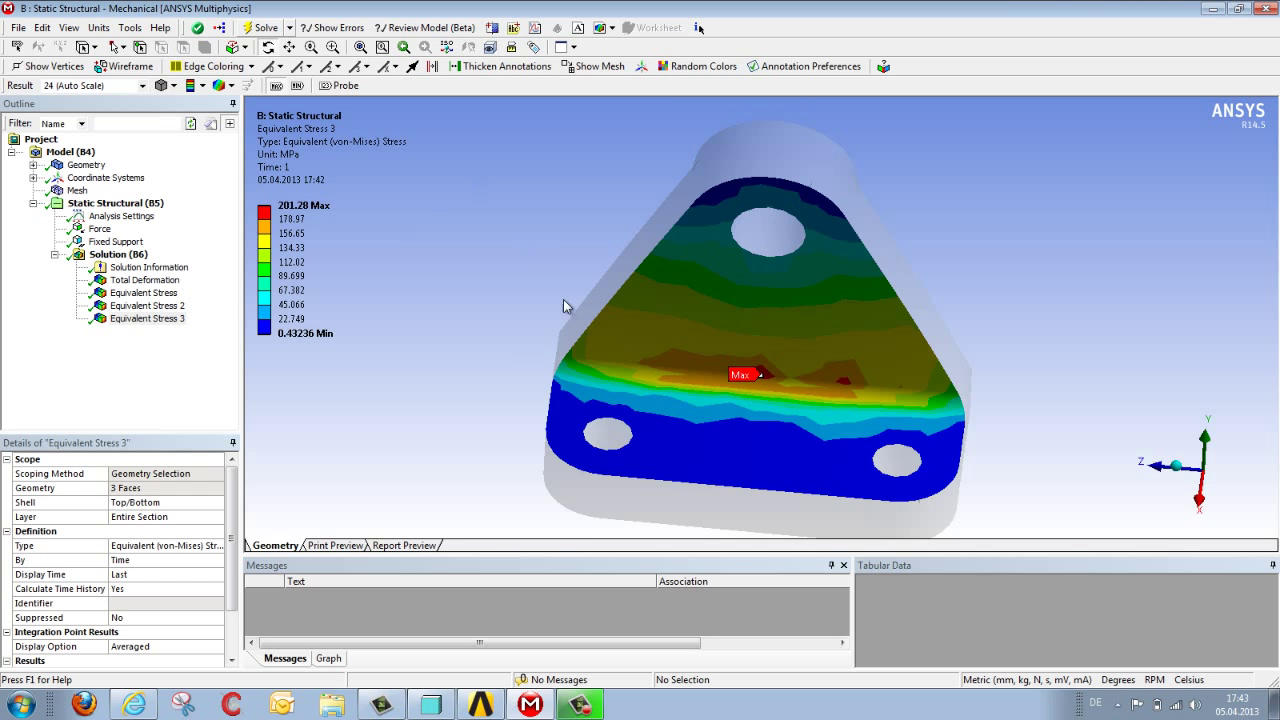
mouse_move(607, 363)
left_mouse_down()
mouse_move(723, 371)
mouse_move(628, 350)
left_mouse_up()
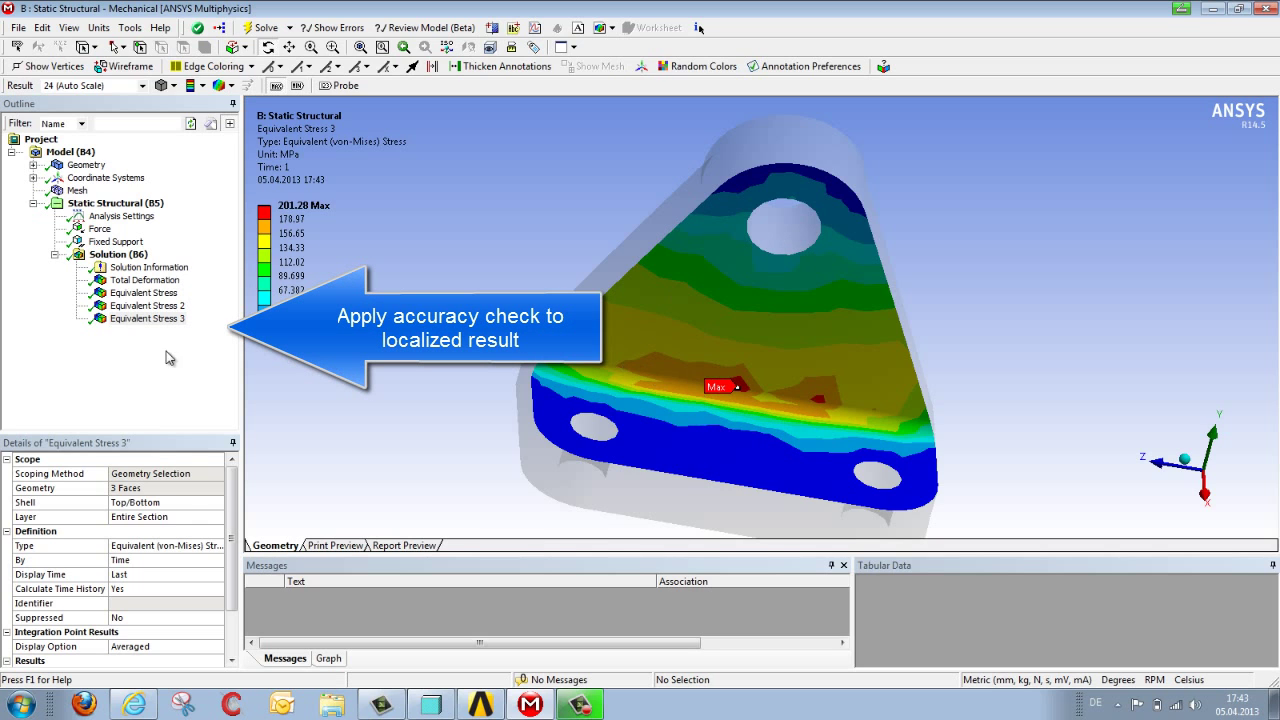
Insert a Convergence check under Equivalent Stress 3 with a 5% allowable change
right_click(150, 322)
mouse_move(178, 330)
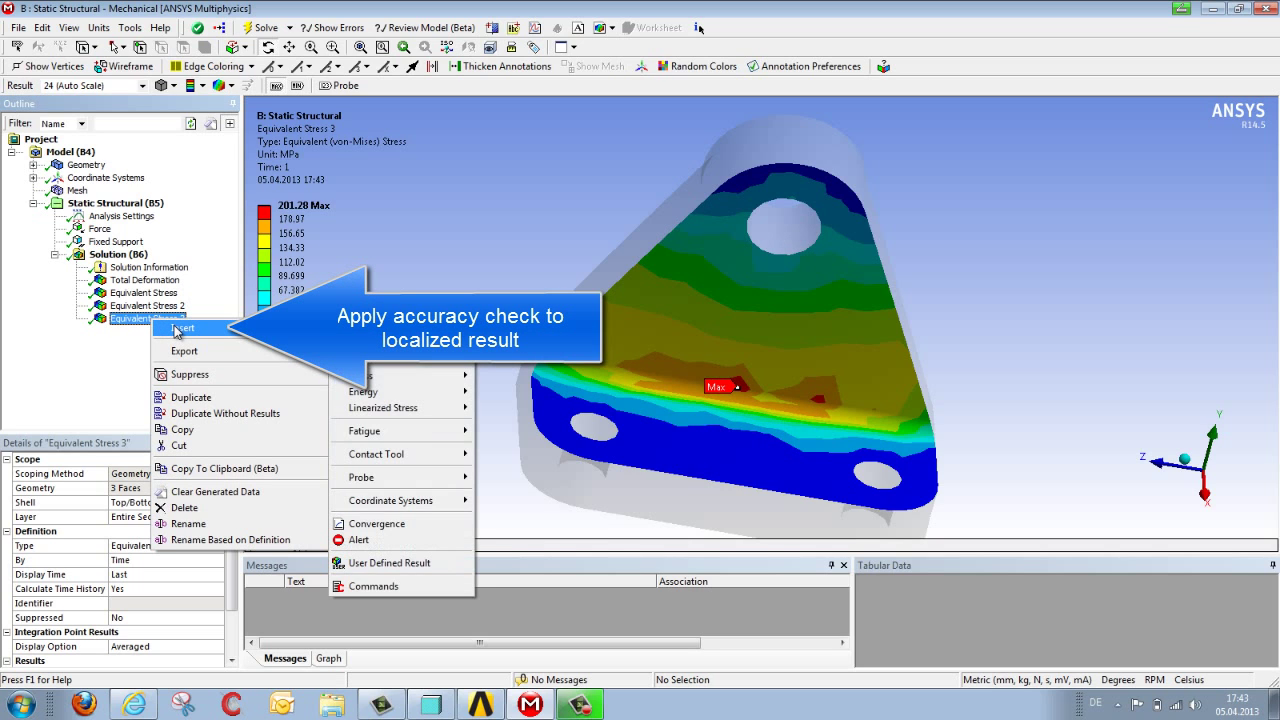
left_click(405, 525)
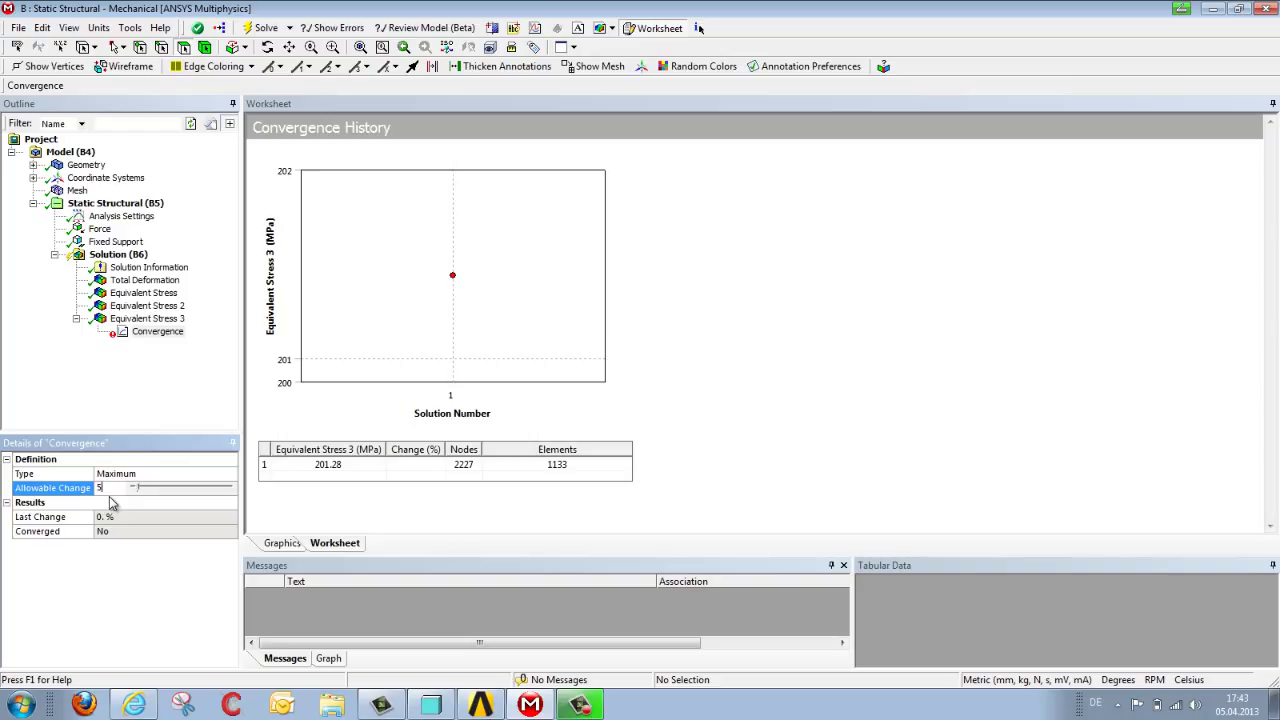
type("5")
key("Return")
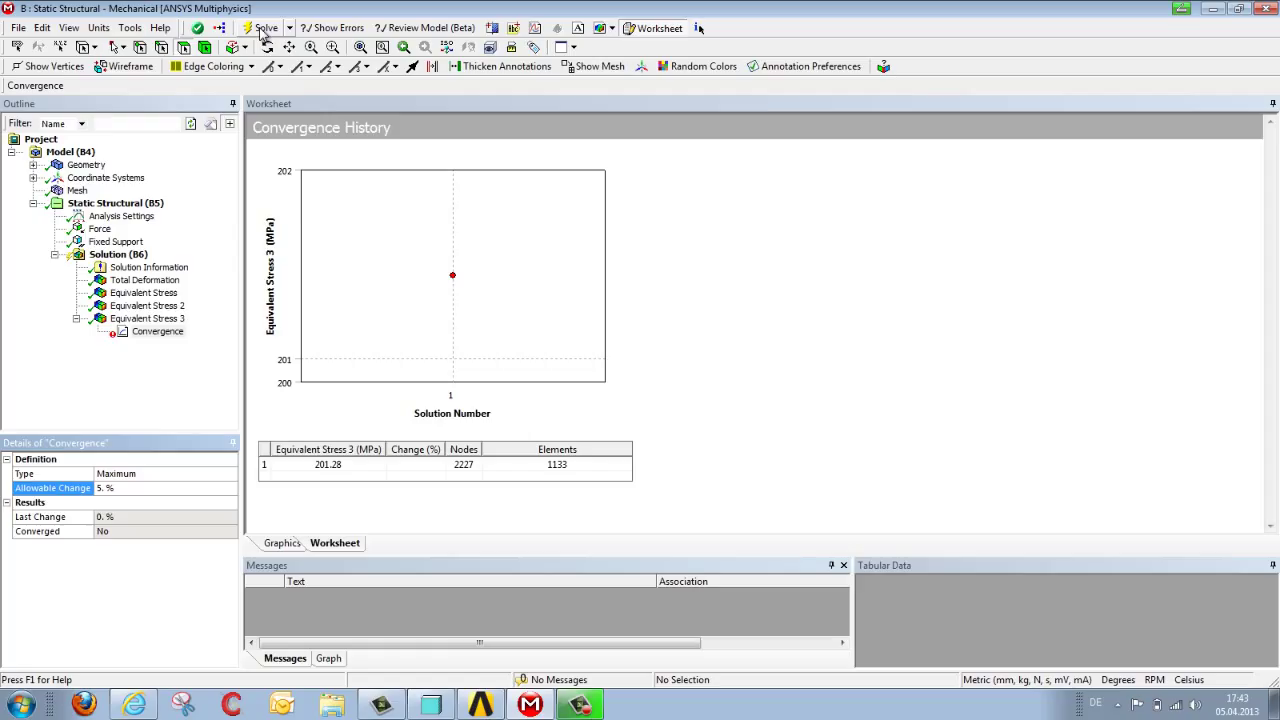
Raise the solution's Max Refinement Loops from 1 to 5
left_click(134, 257)
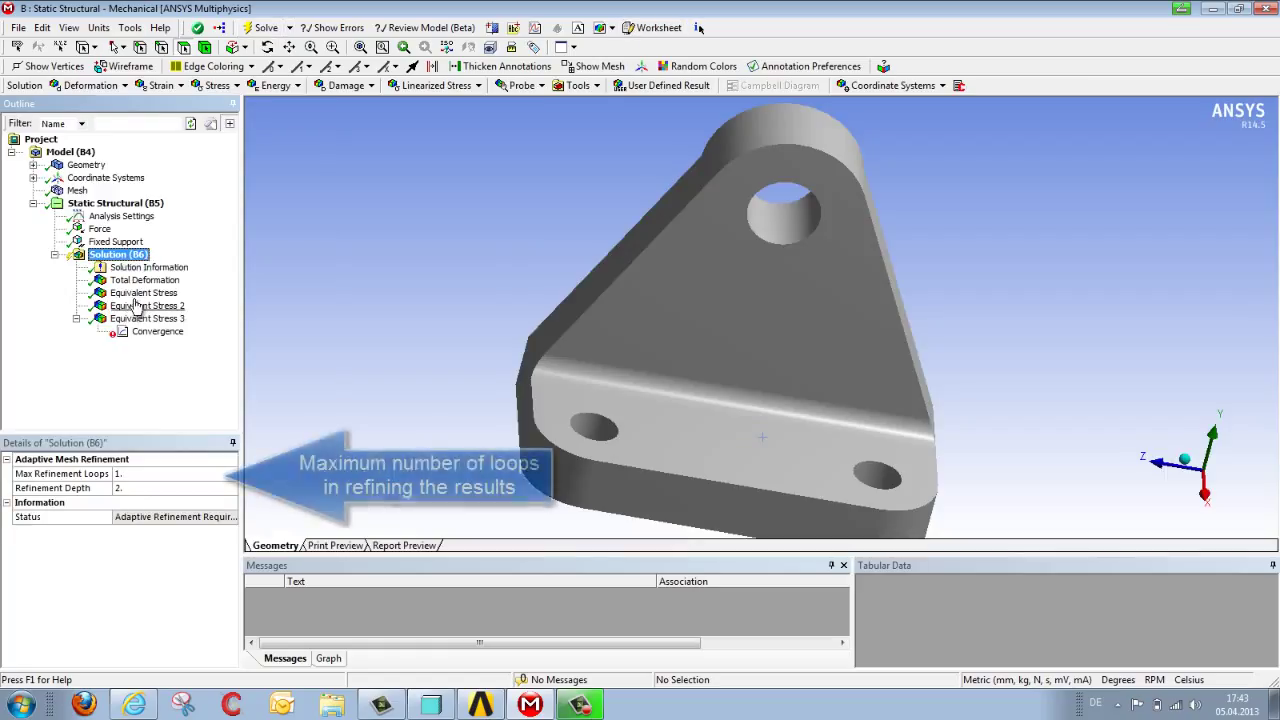
left_click(142, 476)
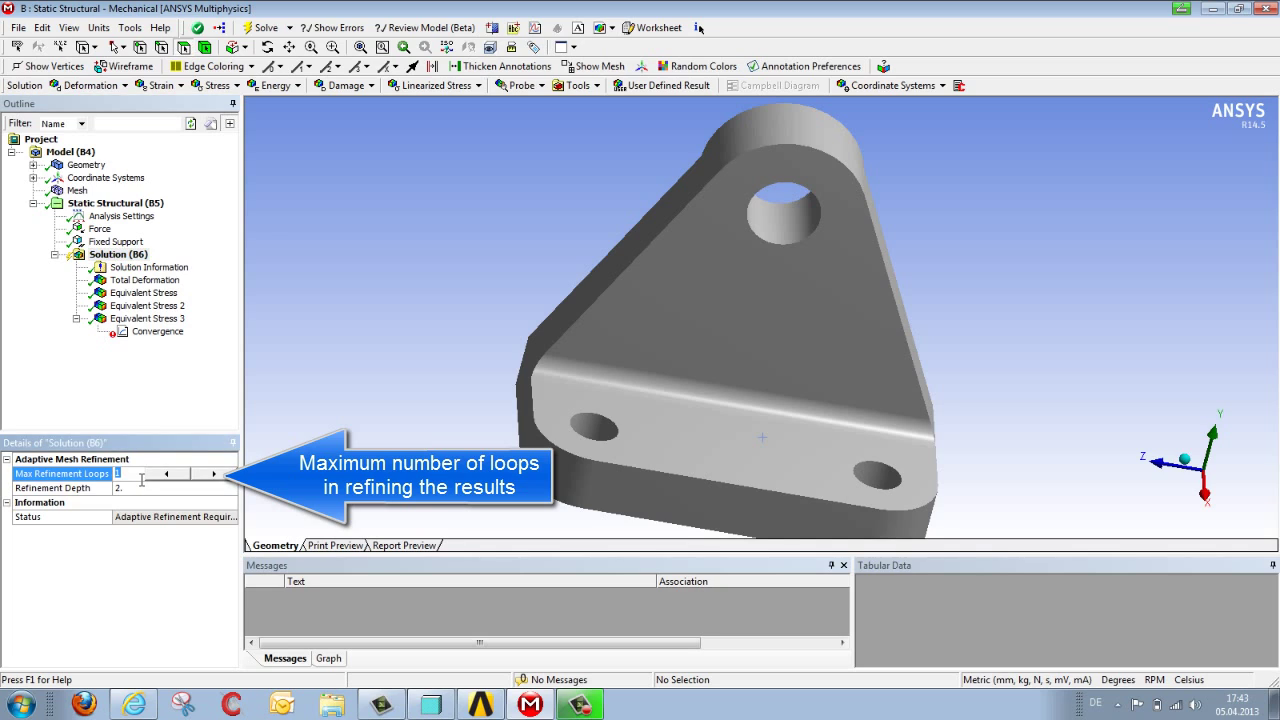
key("Return")
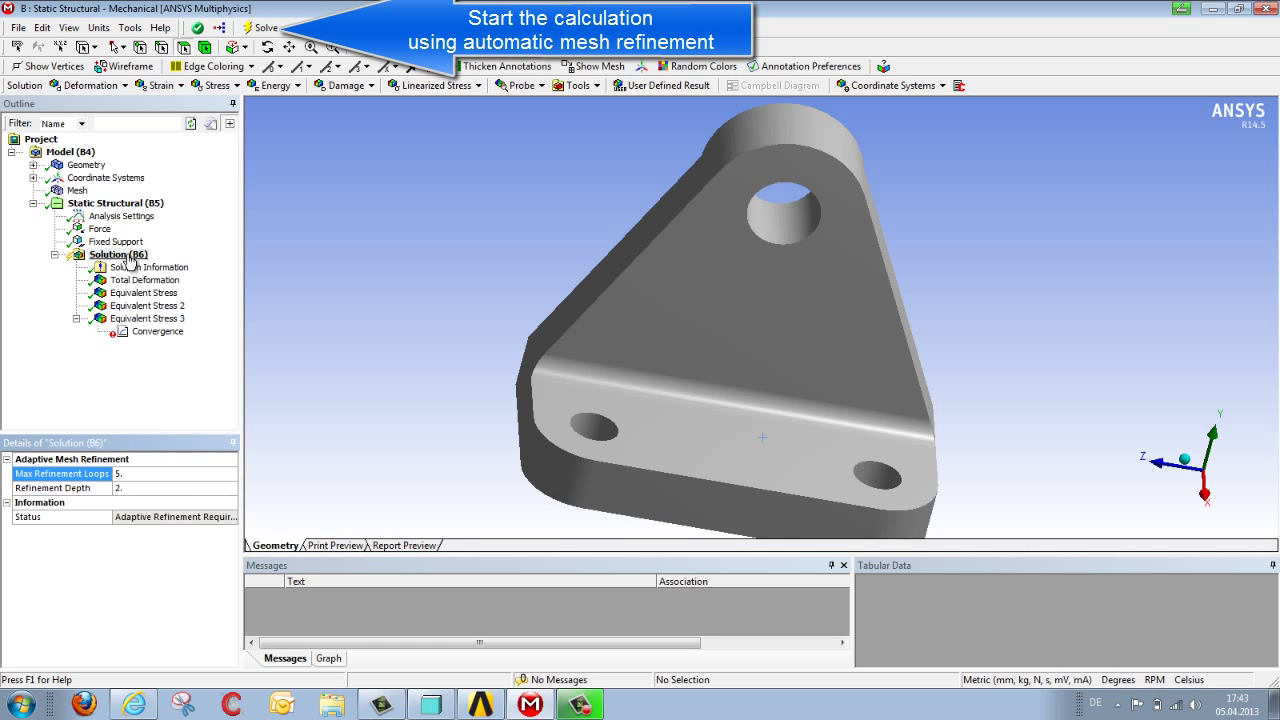
Run the adaptive solve and review the convergence history: 270.86 MPa with a 4.8388% last change
left_click(266, 28)
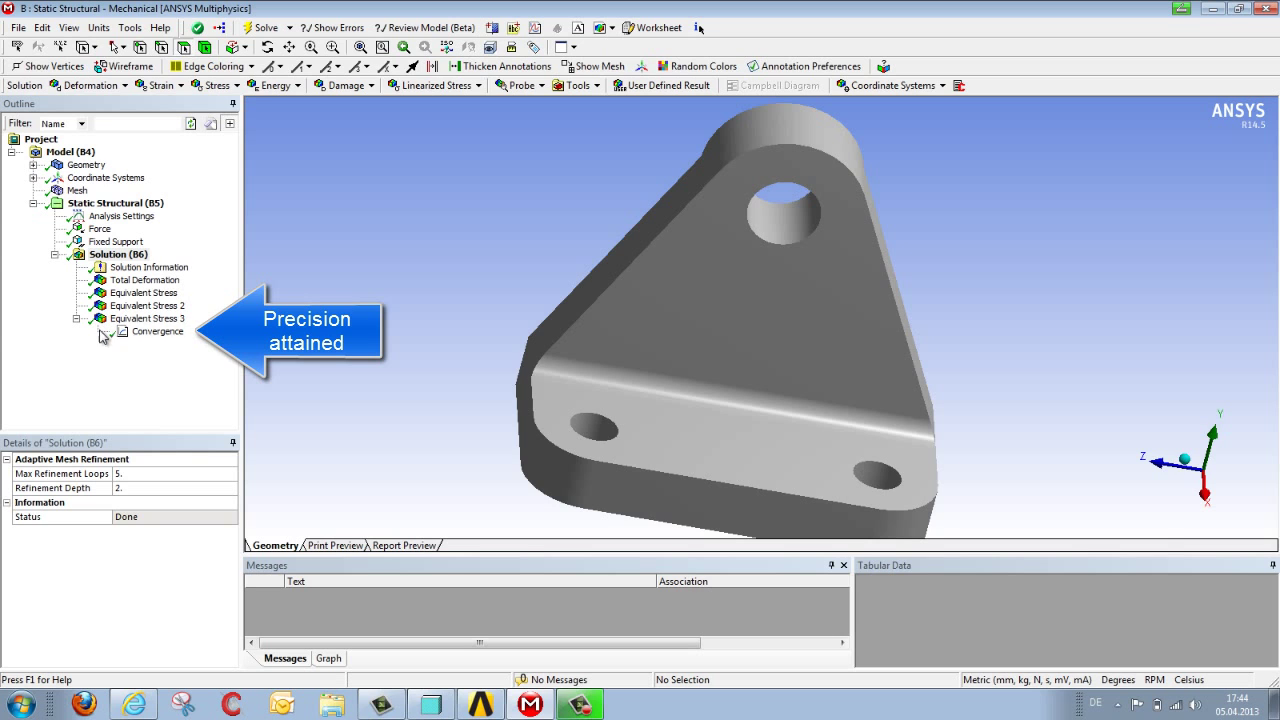
left_click(150, 334)
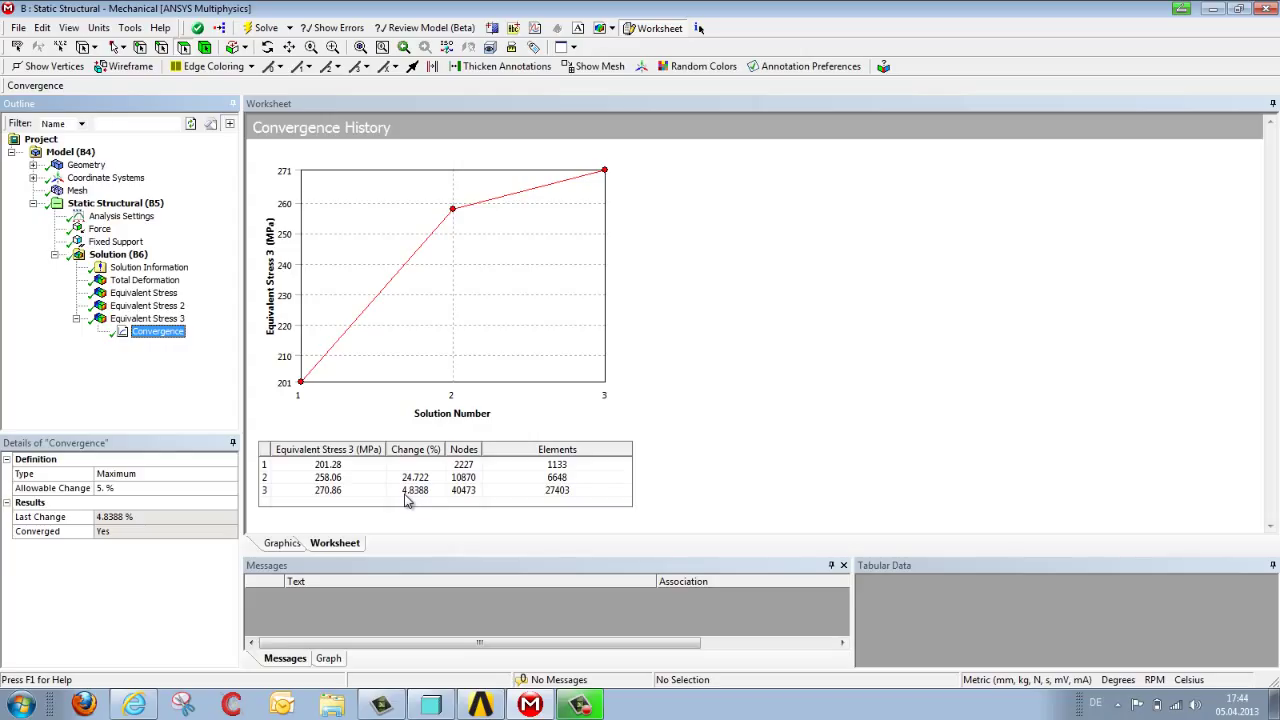
Compare averaged Equivalent Stress 3 (270.86 MPa) against unaveraged Equivalent Stress 2 (287.59 MPa)
left_click(172, 320)
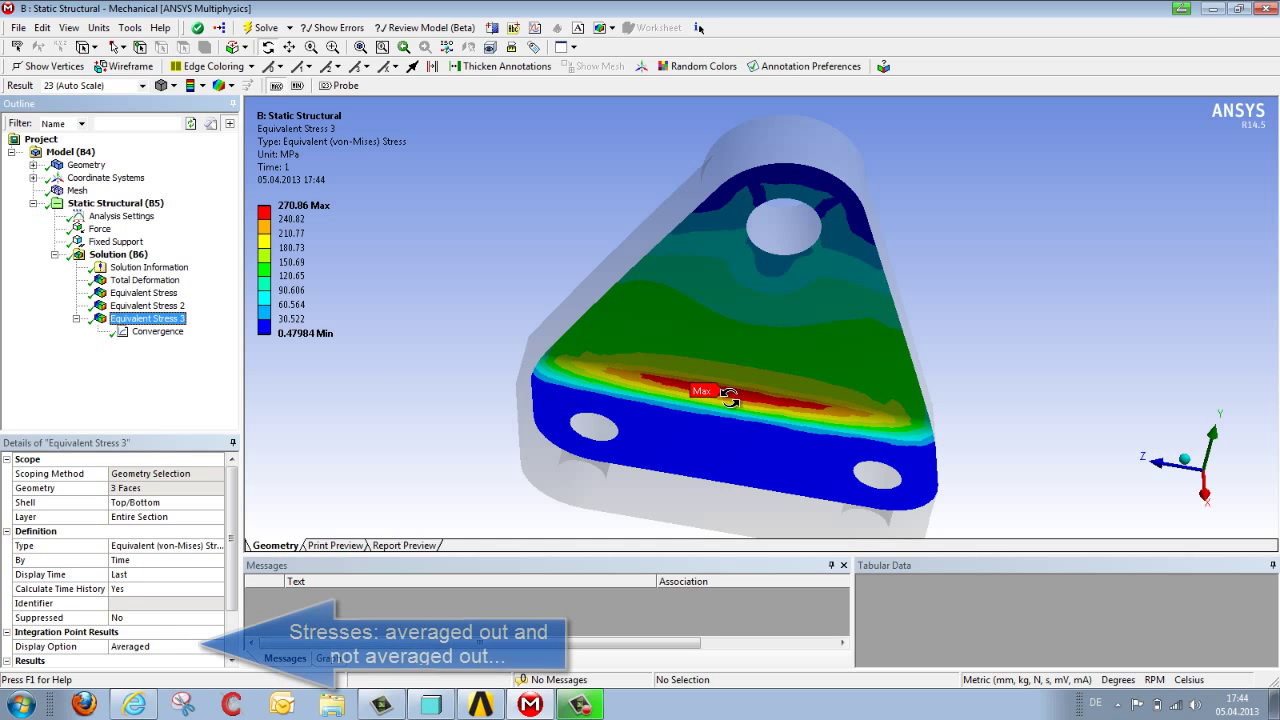
left_click(164, 306)
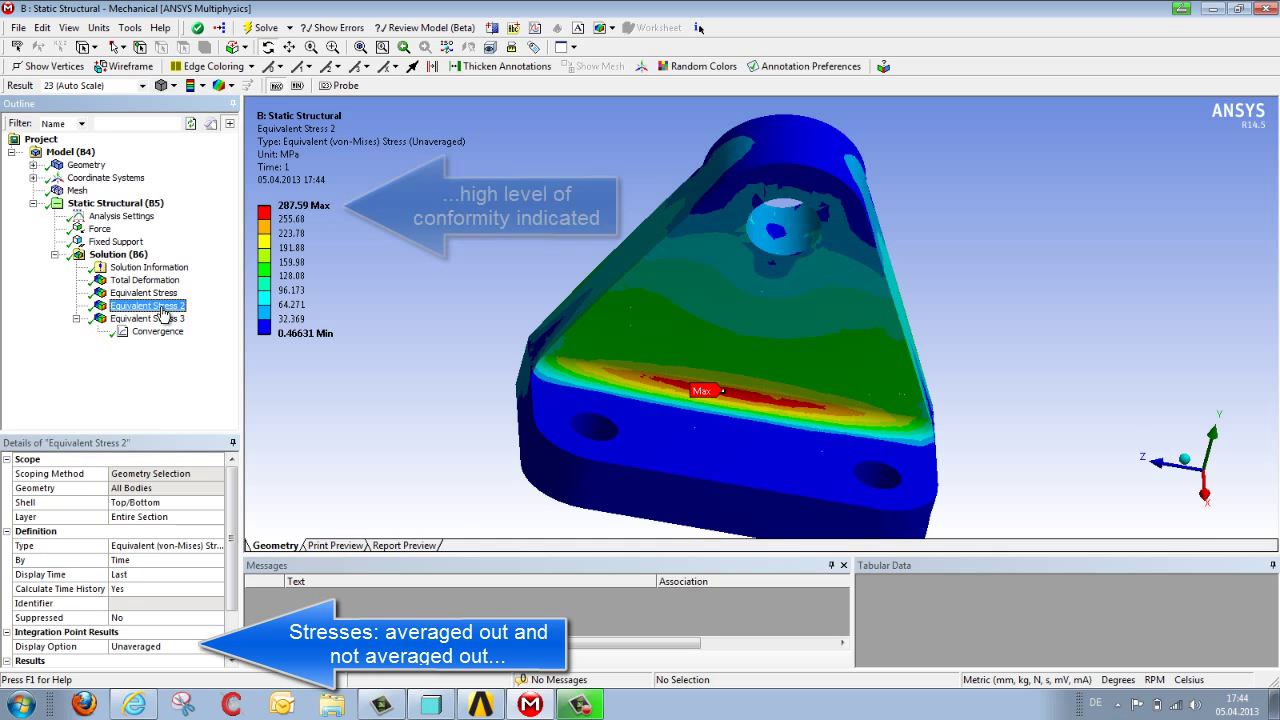
left_click(166, 318)
left_click(170, 306)
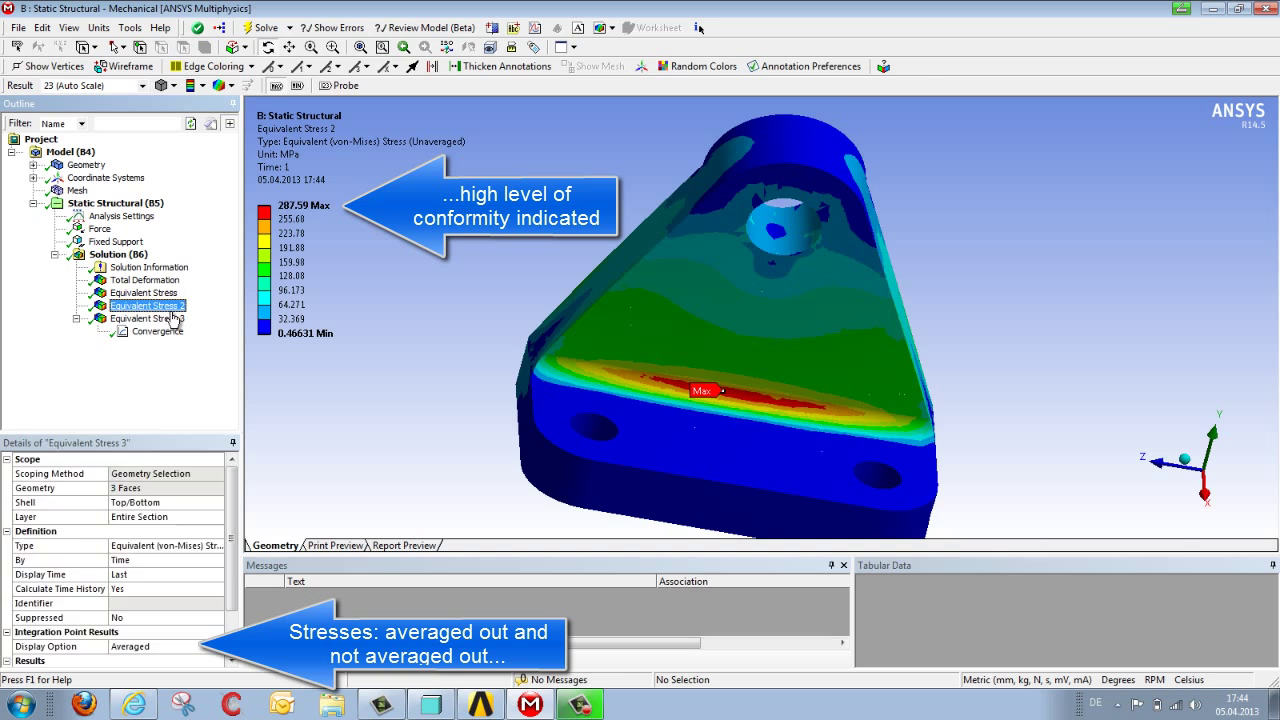
left_click(173, 318)
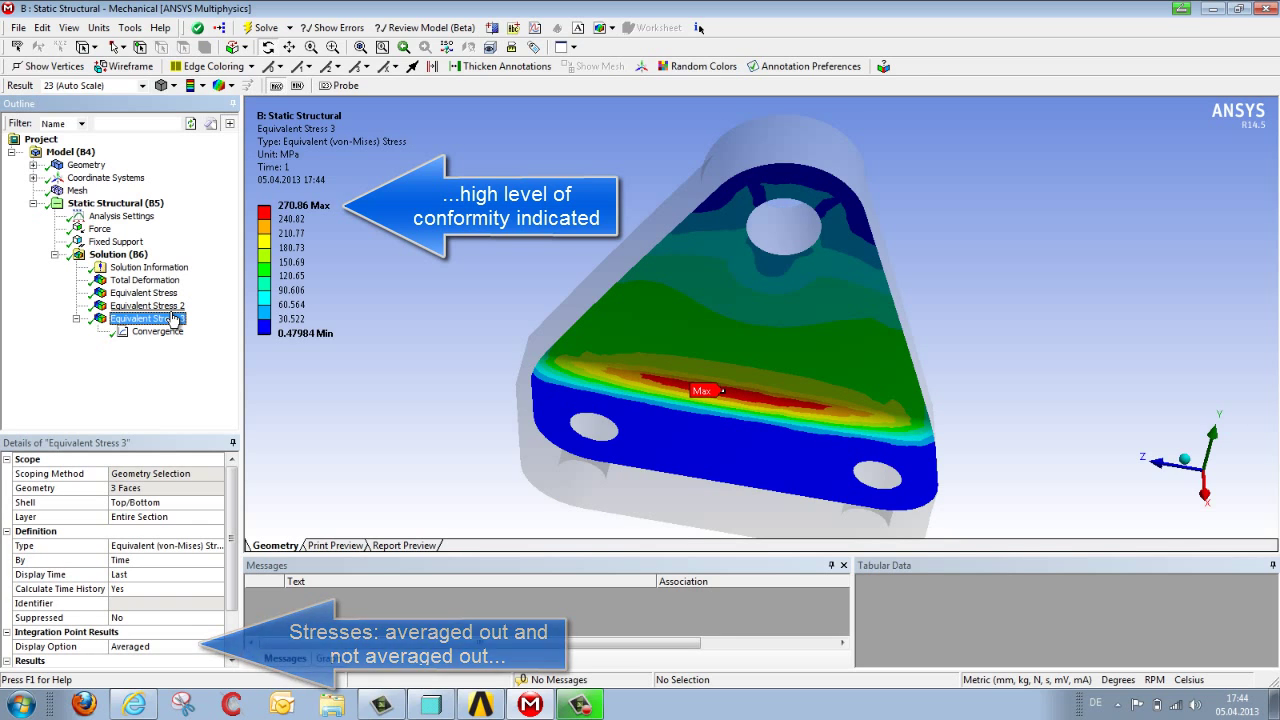
left_click(173, 306)
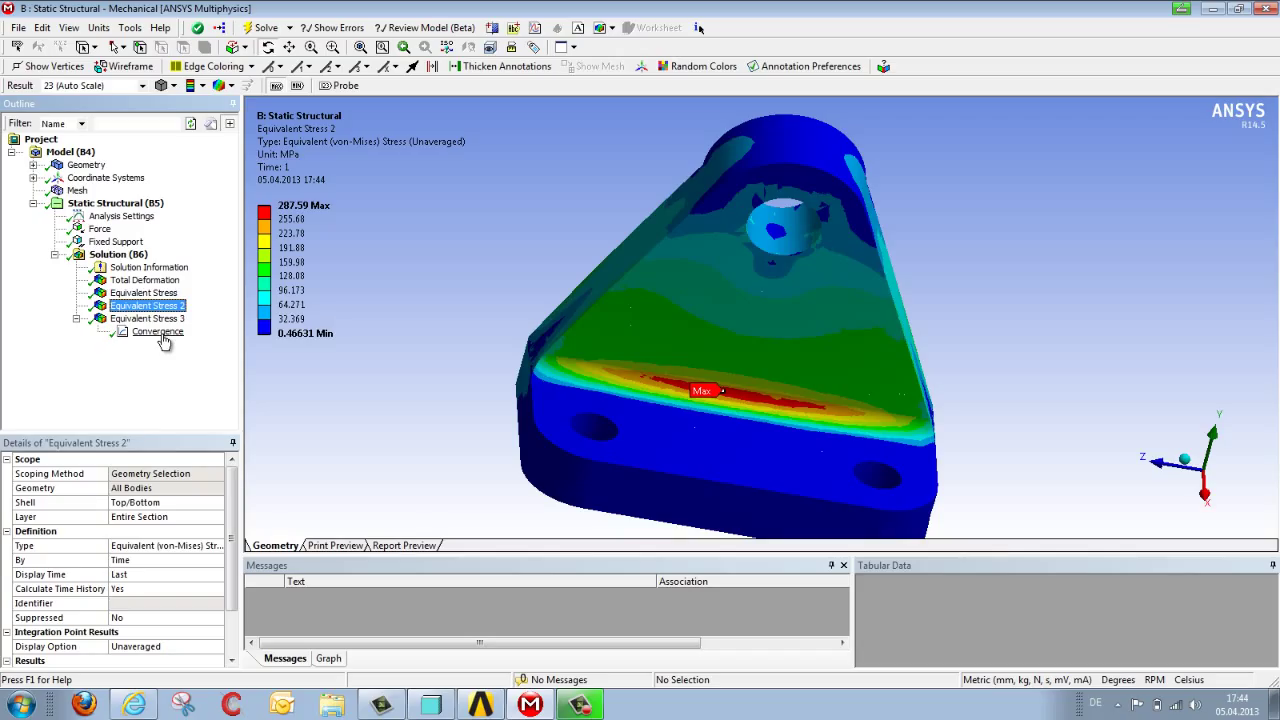
Show mesh elements on the Equivalent Stress 3 plot to see the refined regions
left_click(147, 318)
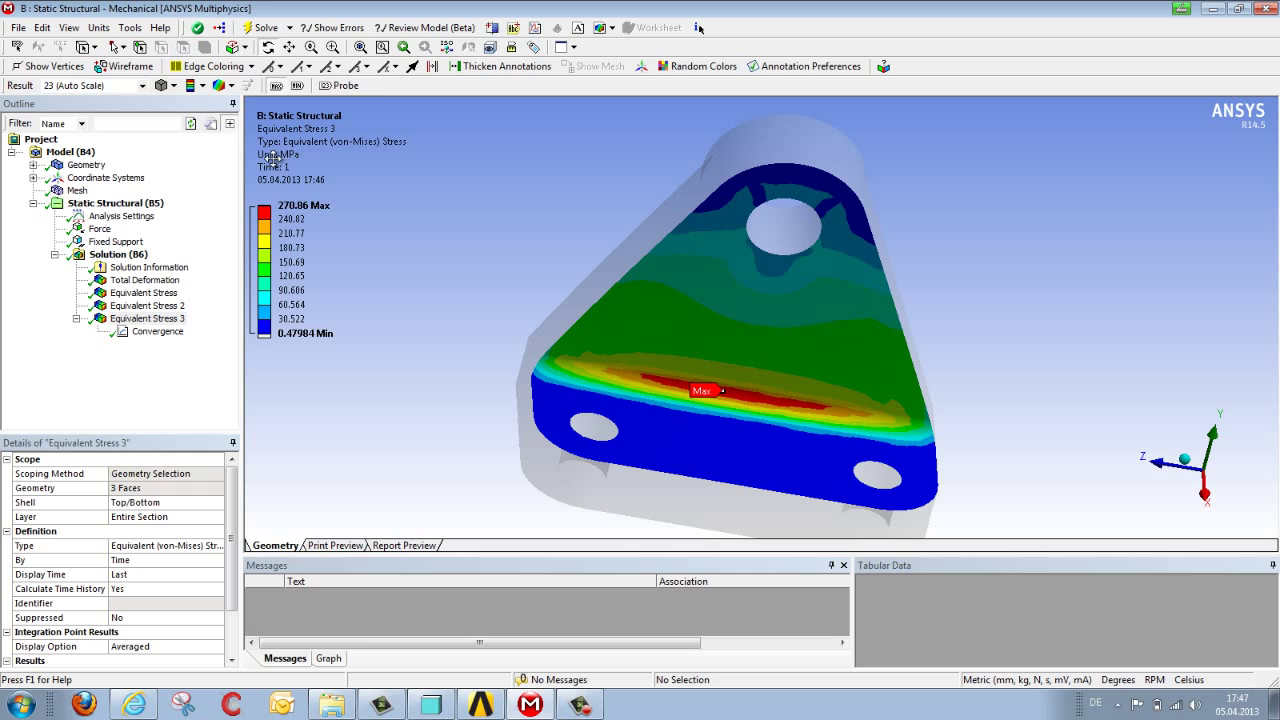
left_click(229, 86)
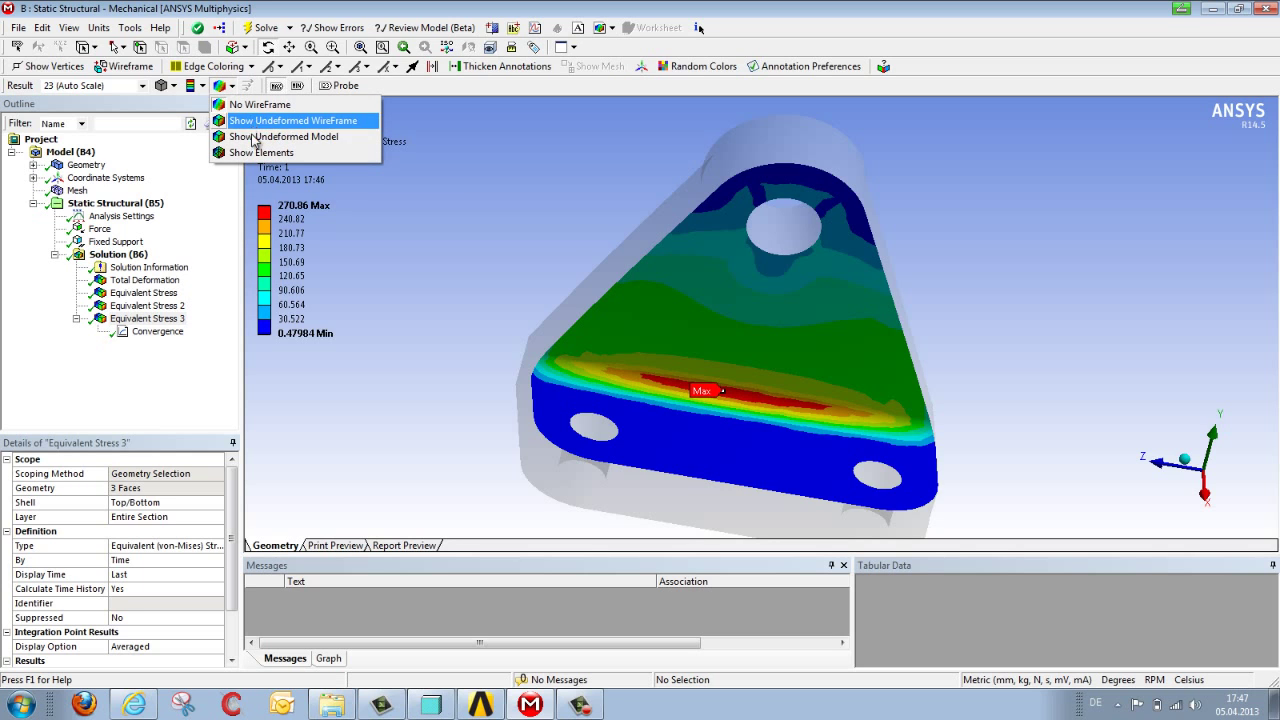
left_click(250, 152)
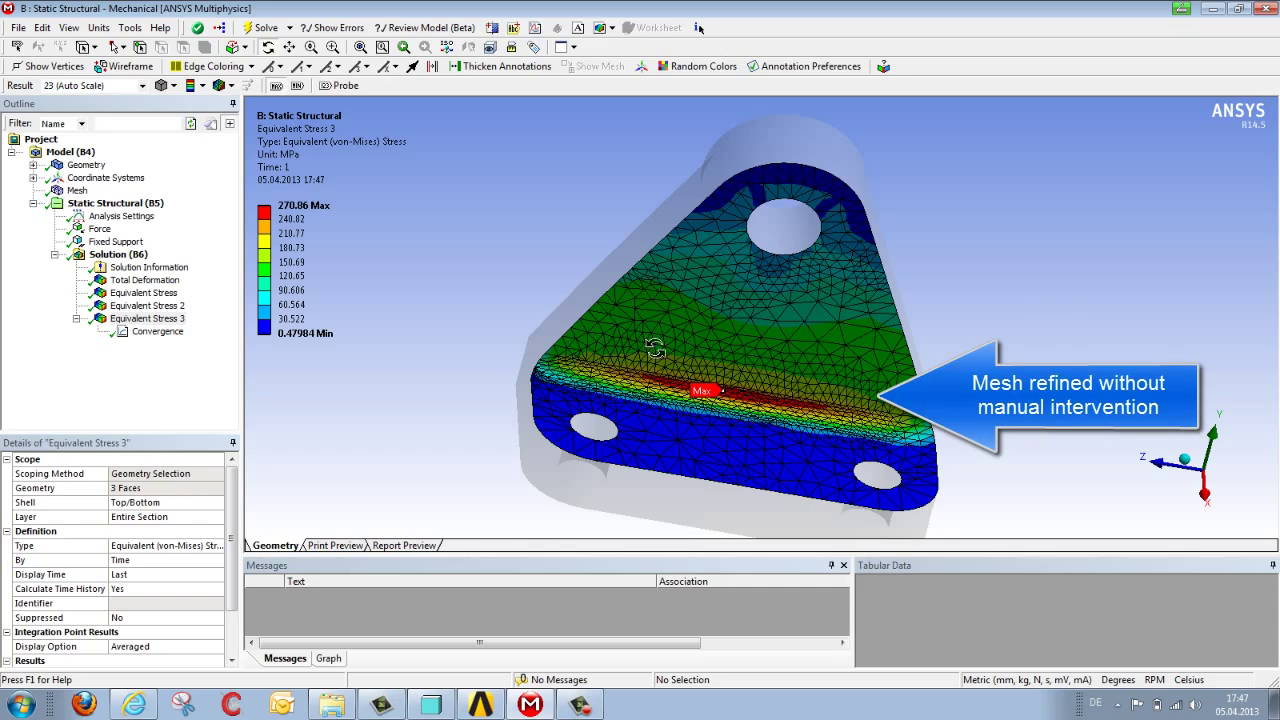
mouse_move(836, 430)
left_mouse_down()
mouse_move(801, 423)
mouse_move(808, 437)
mouse_move(834, 429)
mouse_move(825, 438)
left_mouse_up()
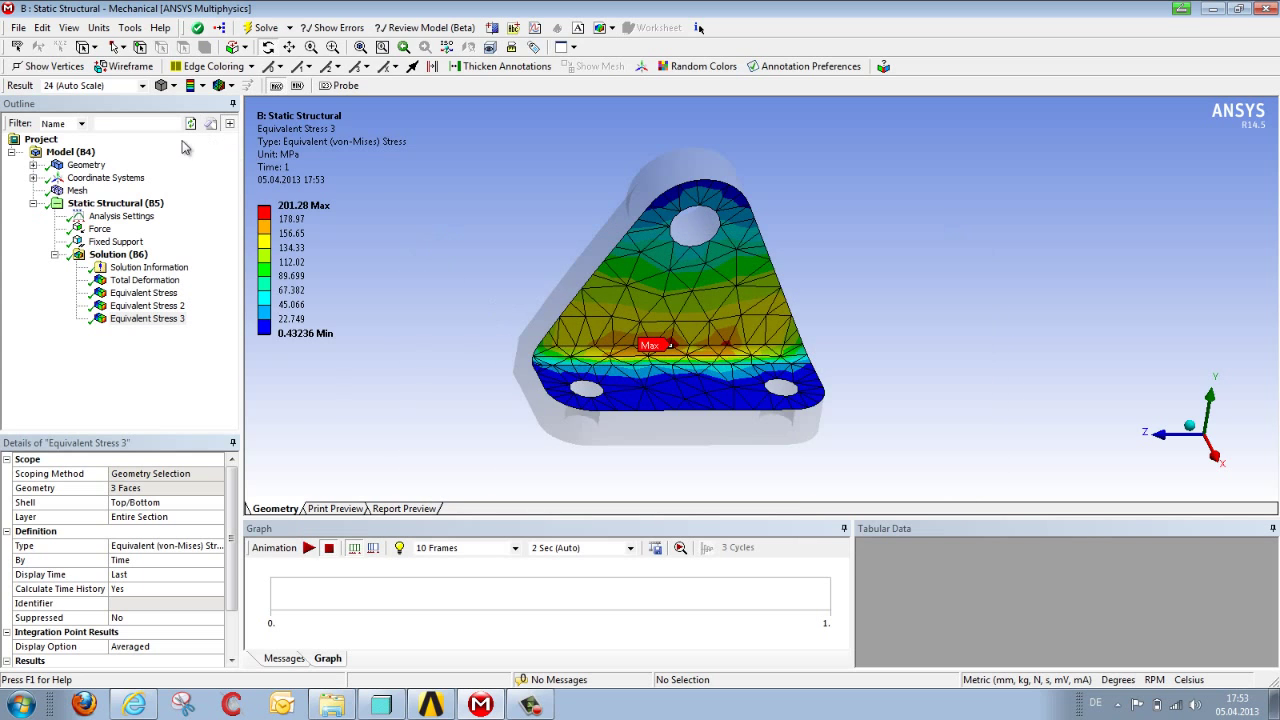
Display the mesh and select the curved fillet face across the bracket's base
left_click(77, 191)
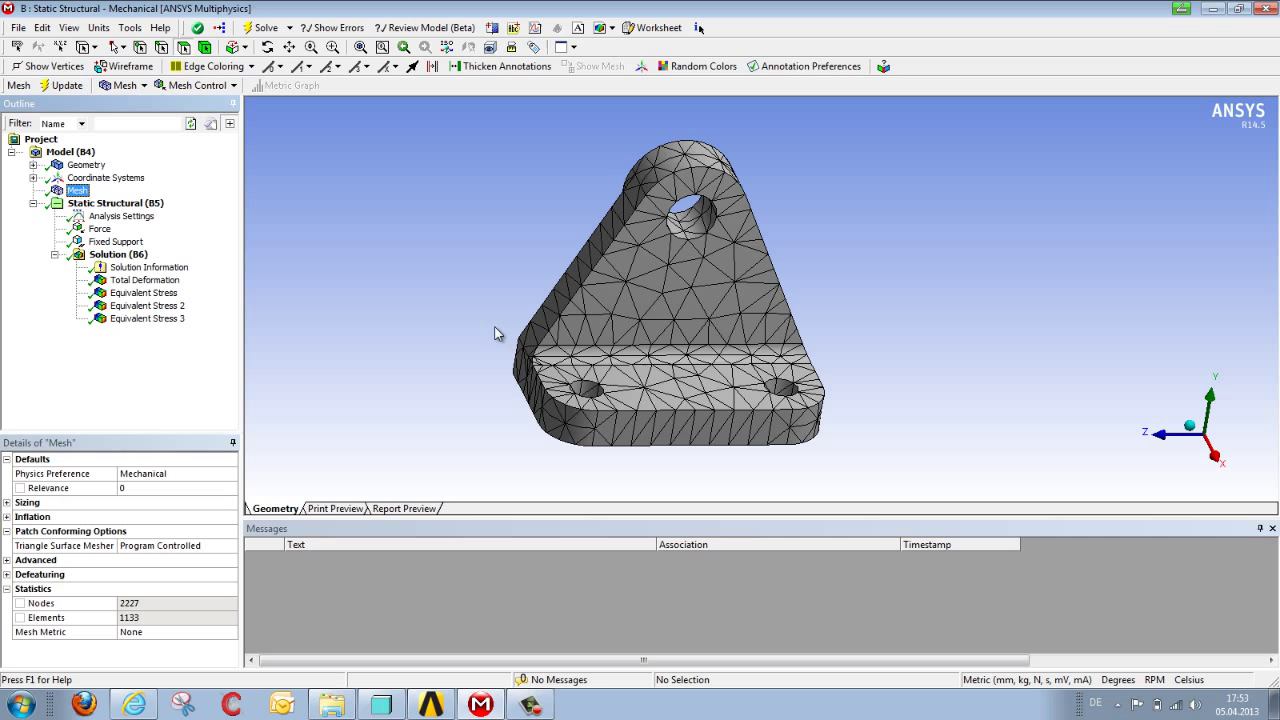
left_click(645, 365)
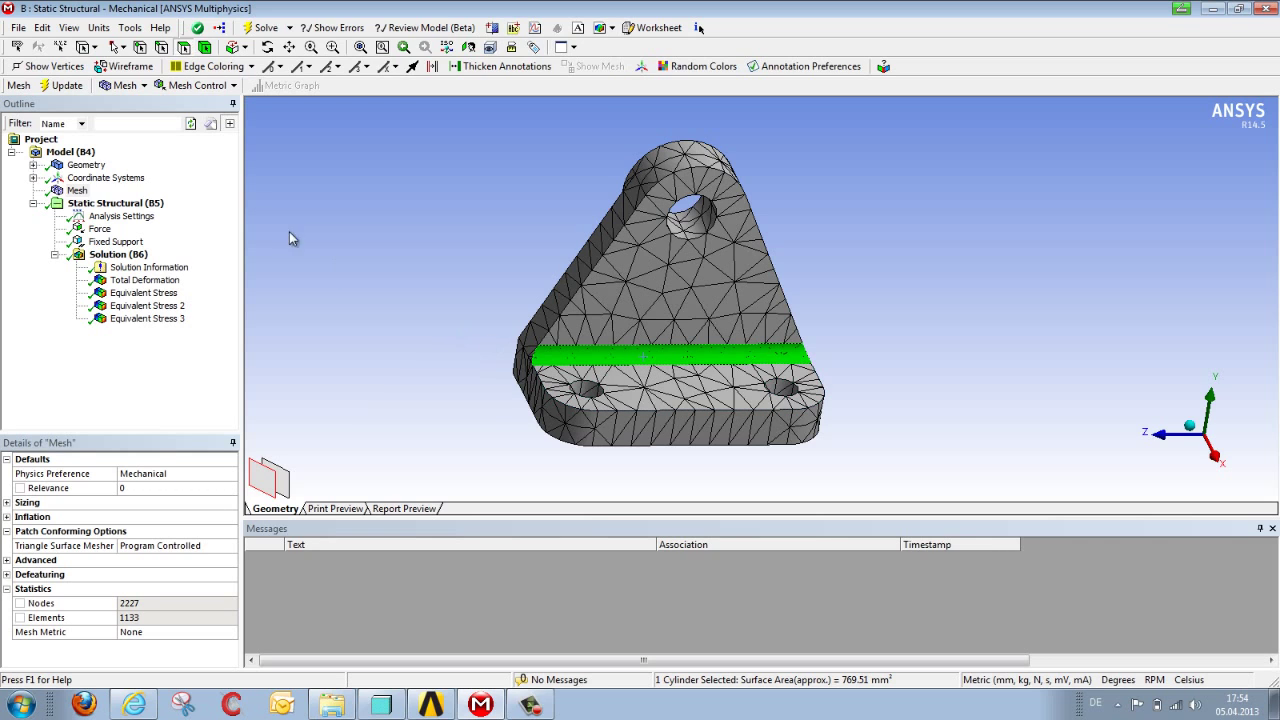
Add a Face Sizing control on the fillet face with a 1 mm element size
left_click(192, 88)
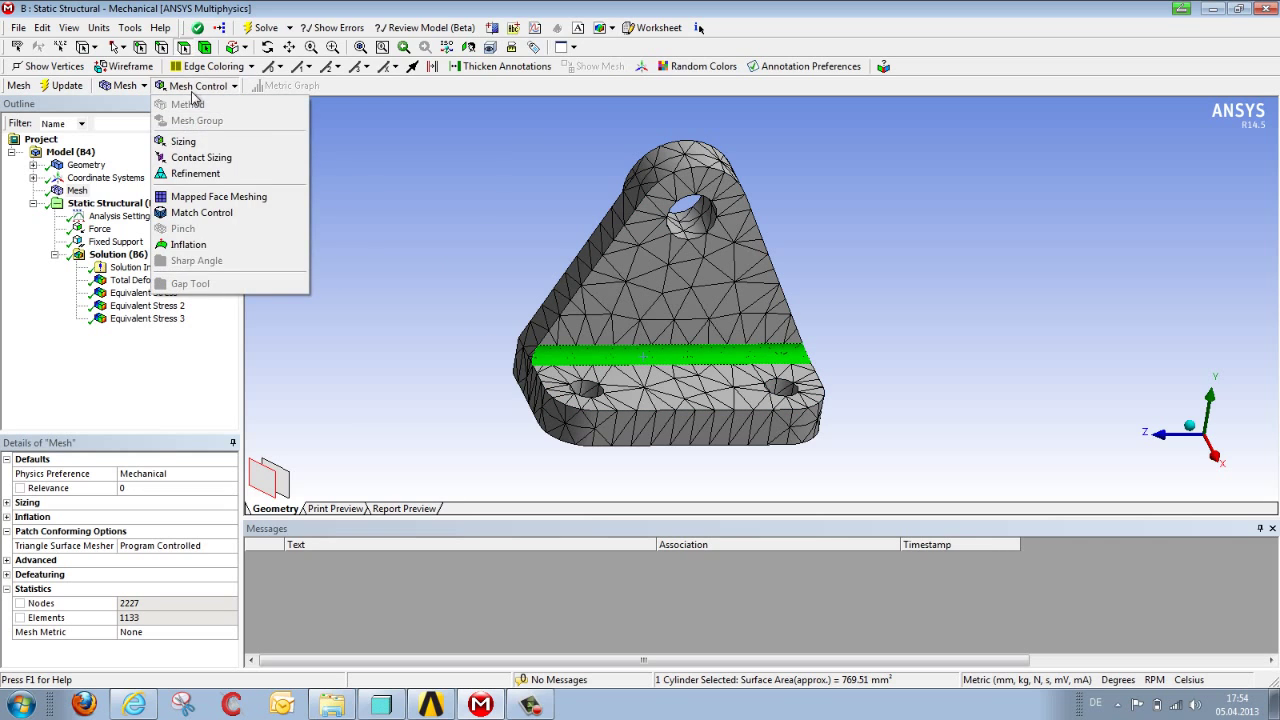
left_click(201, 142)
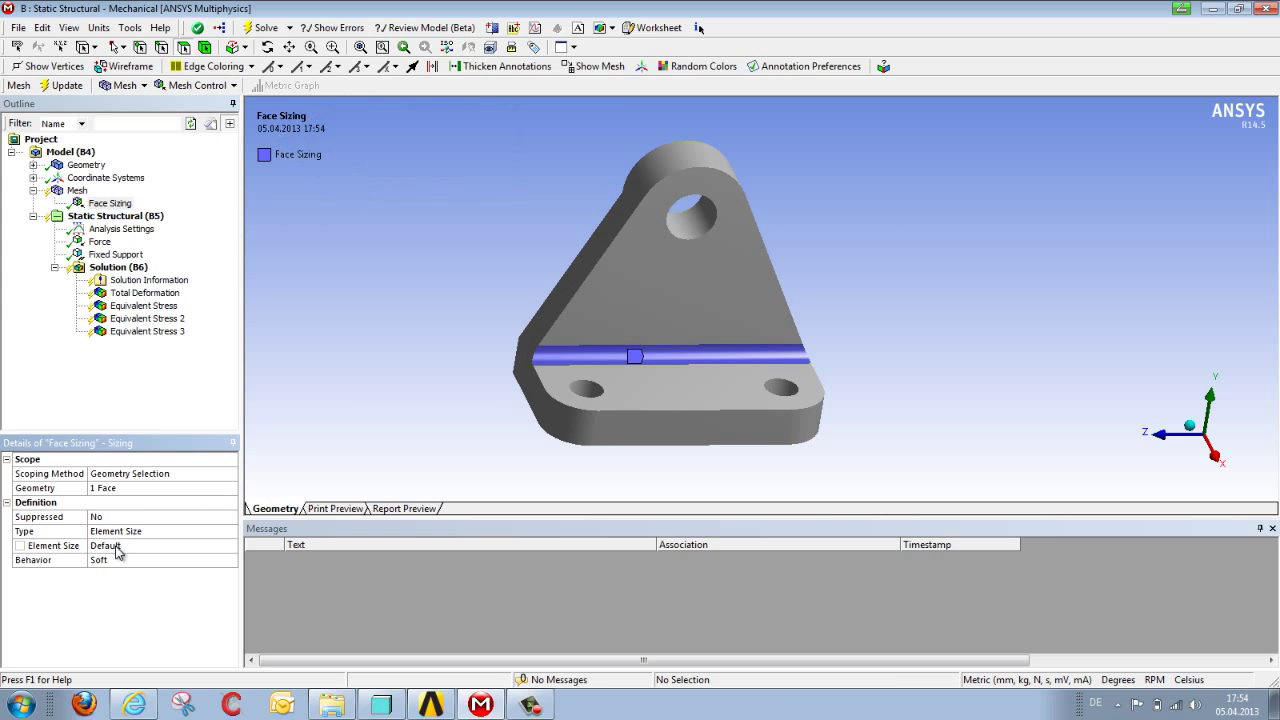
left_click(117, 546)
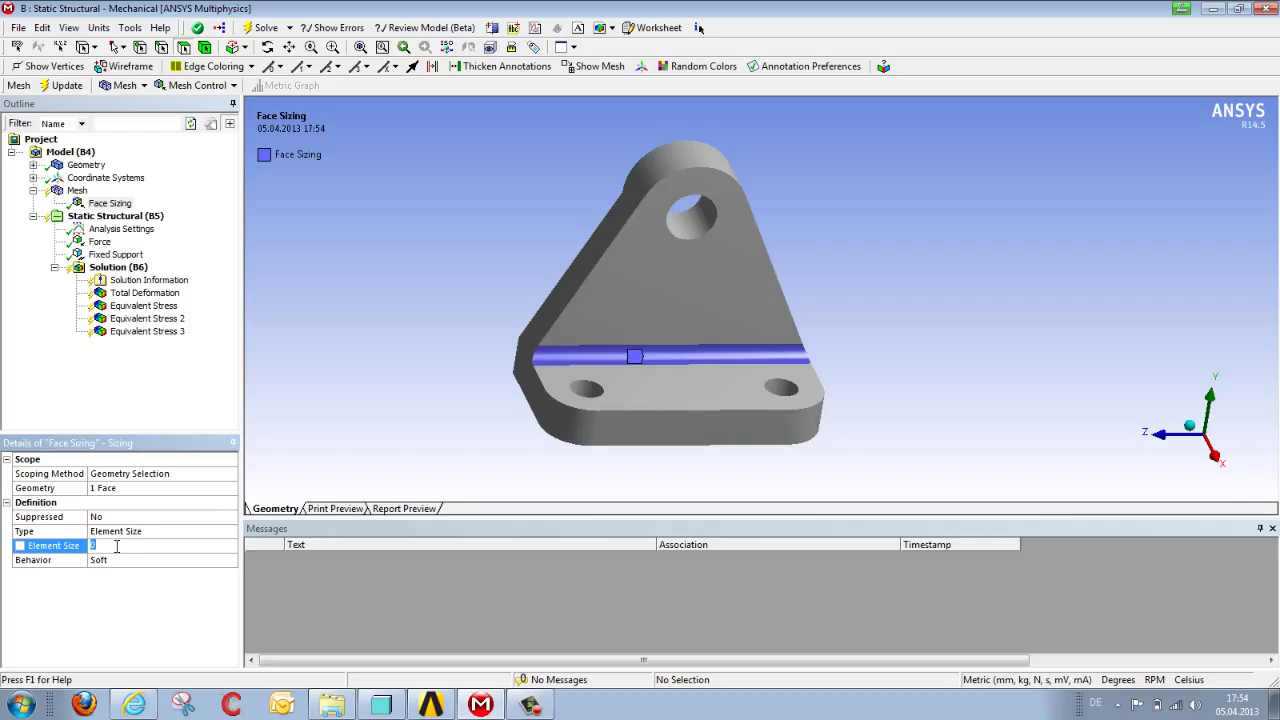
type("10")
key("Return")
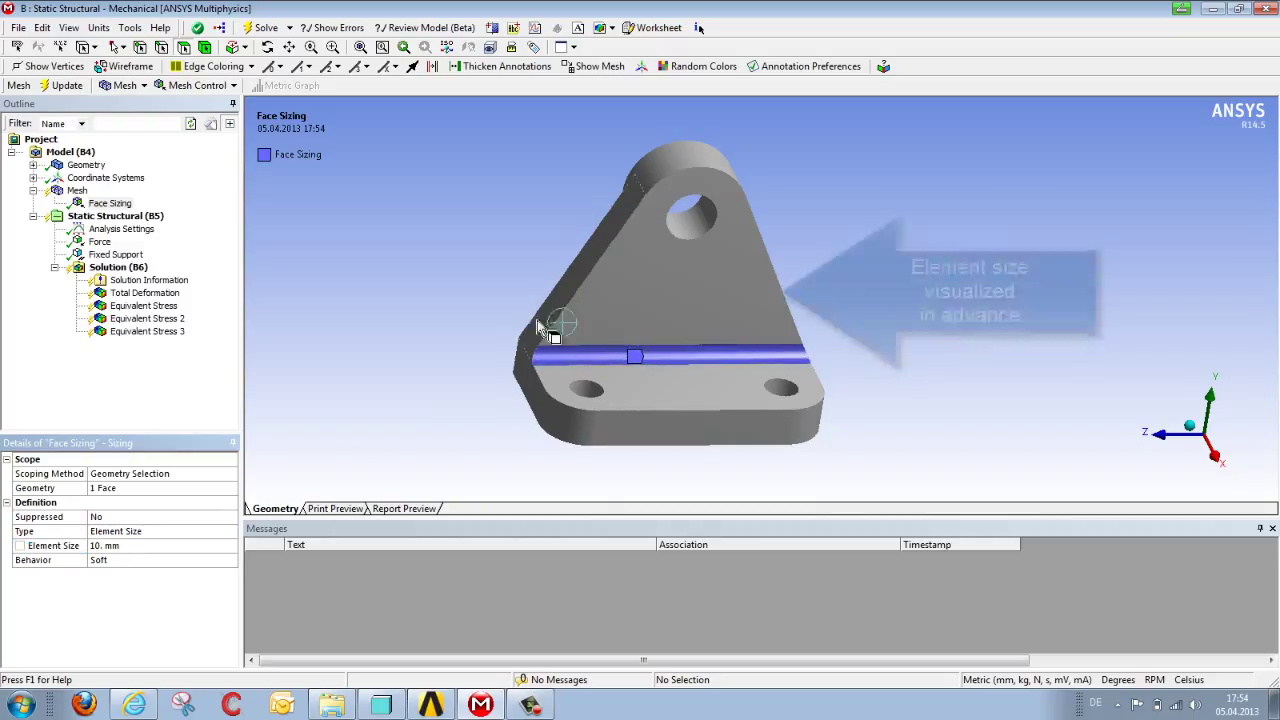
scroll(762, 385, "up", 5)
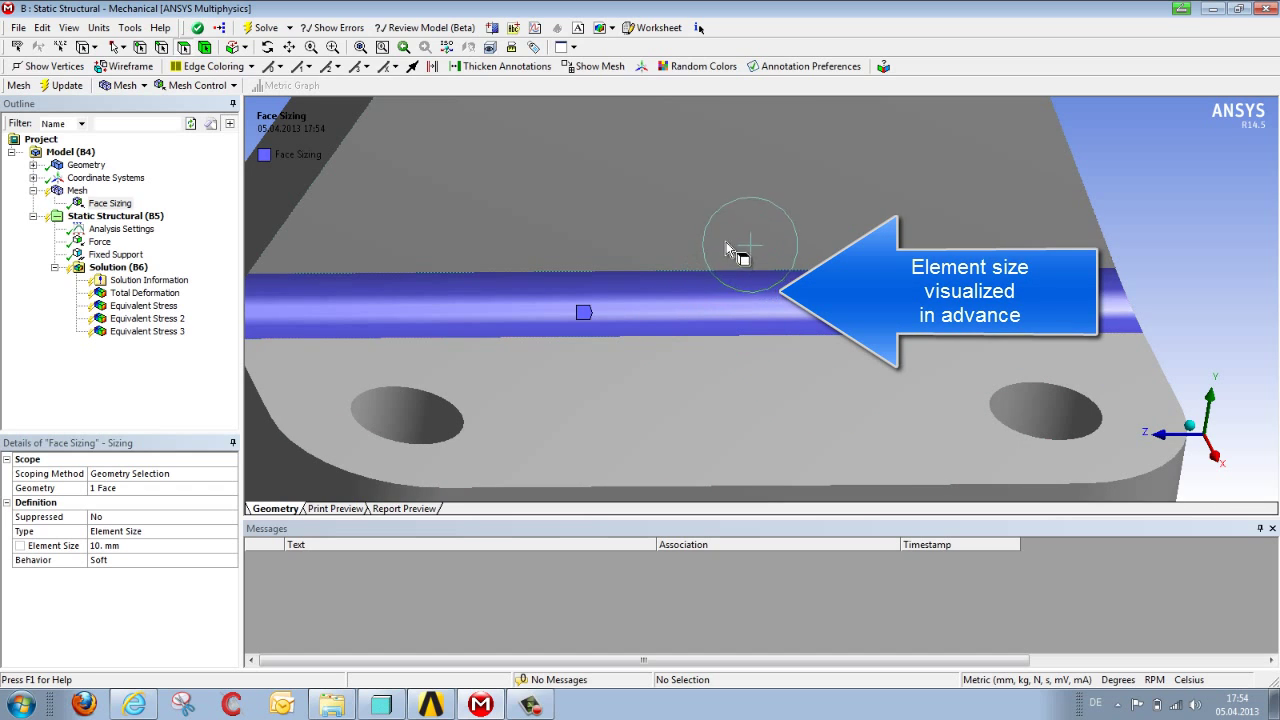
left_click(160, 549)
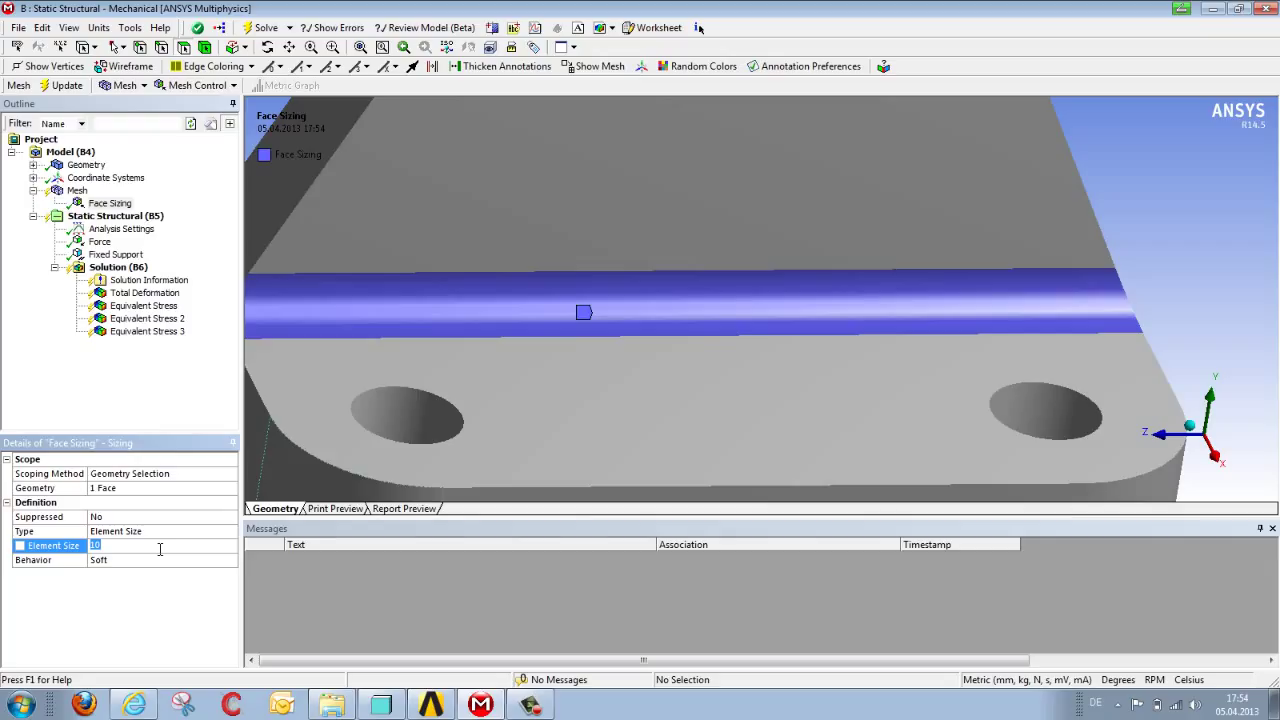
key("Return")
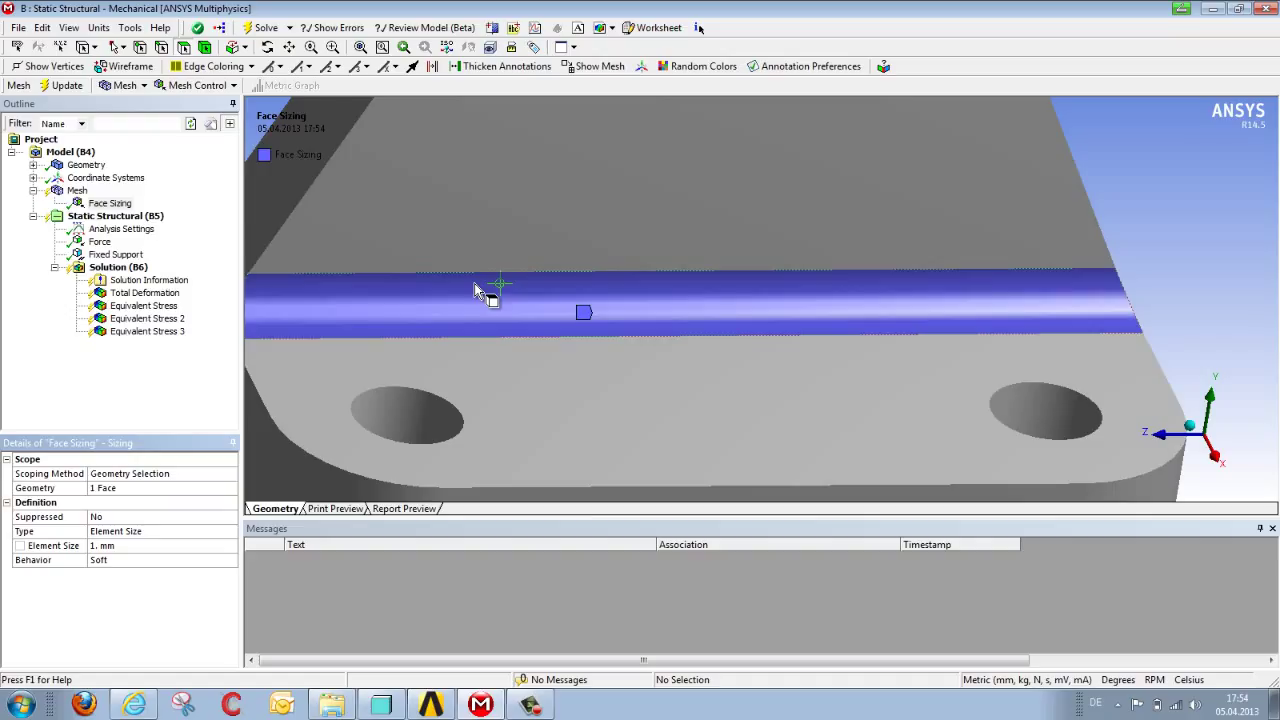
scroll(477, 286, "down", 3)
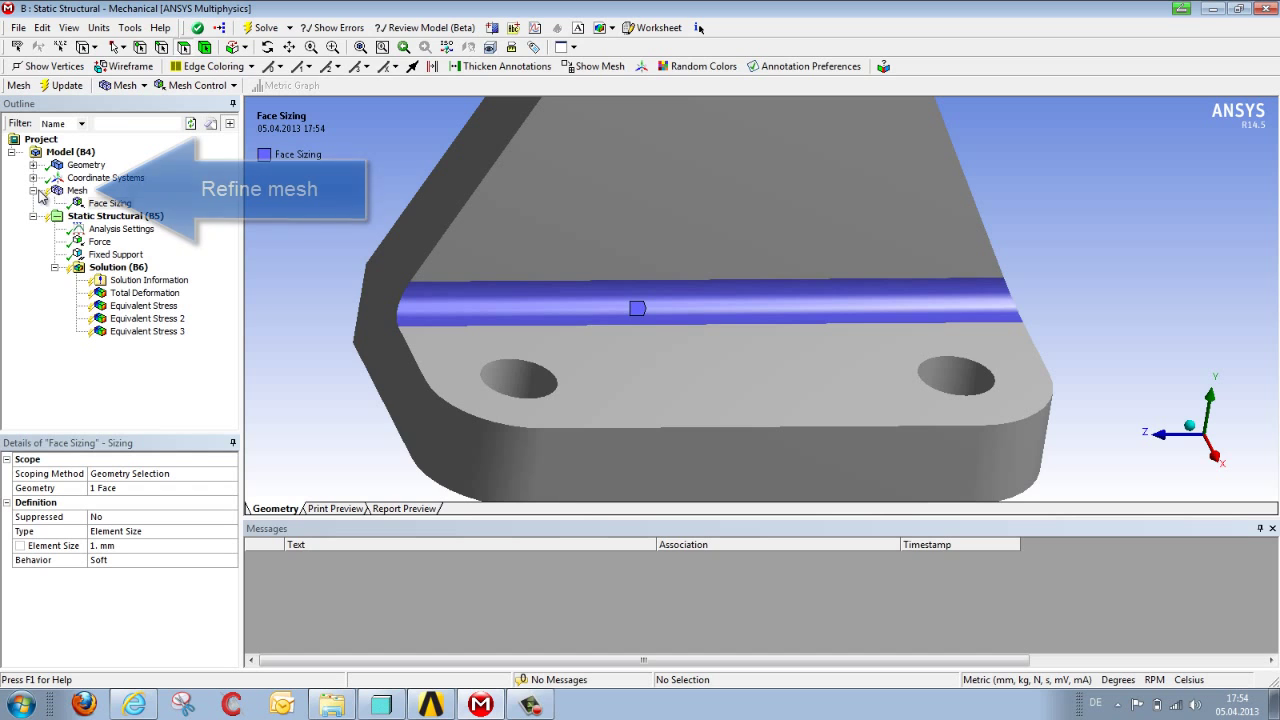
Regenerate the mesh with the 1 mm fillet sizing, giving 15249 nodes and 9104 elements
left_click(75, 191)
right_click(72, 192)
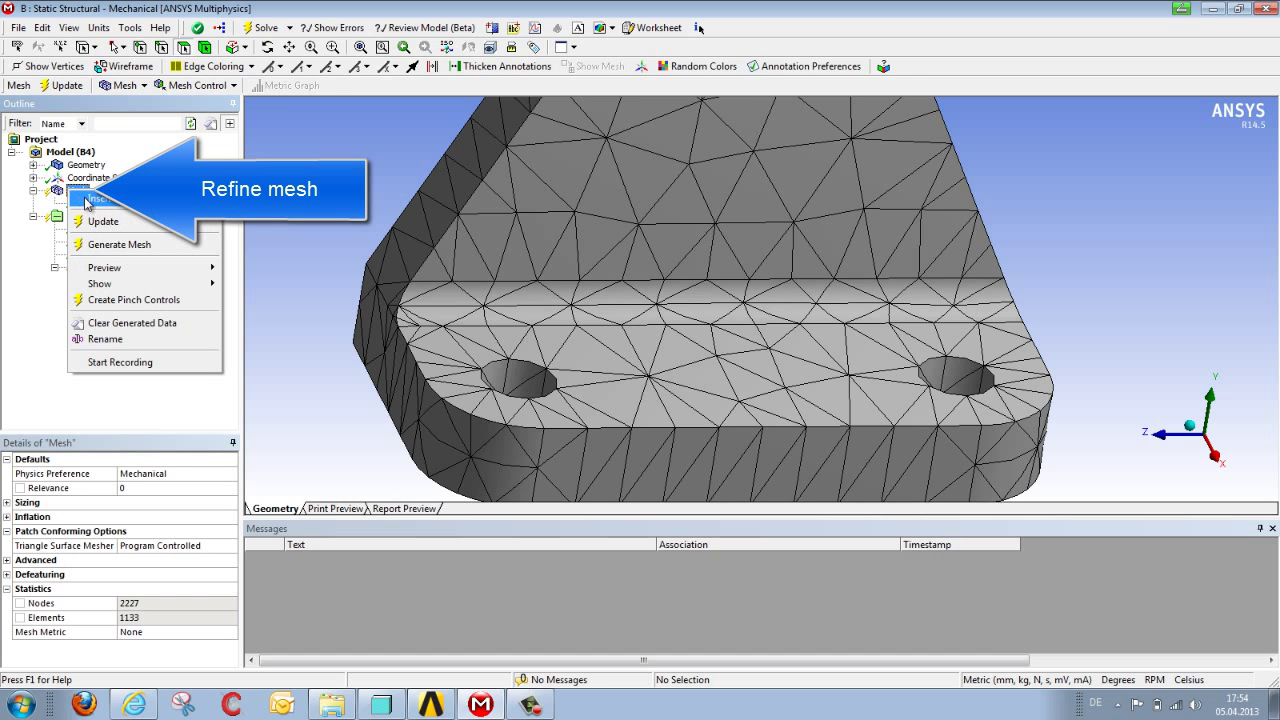
left_click(116, 246)
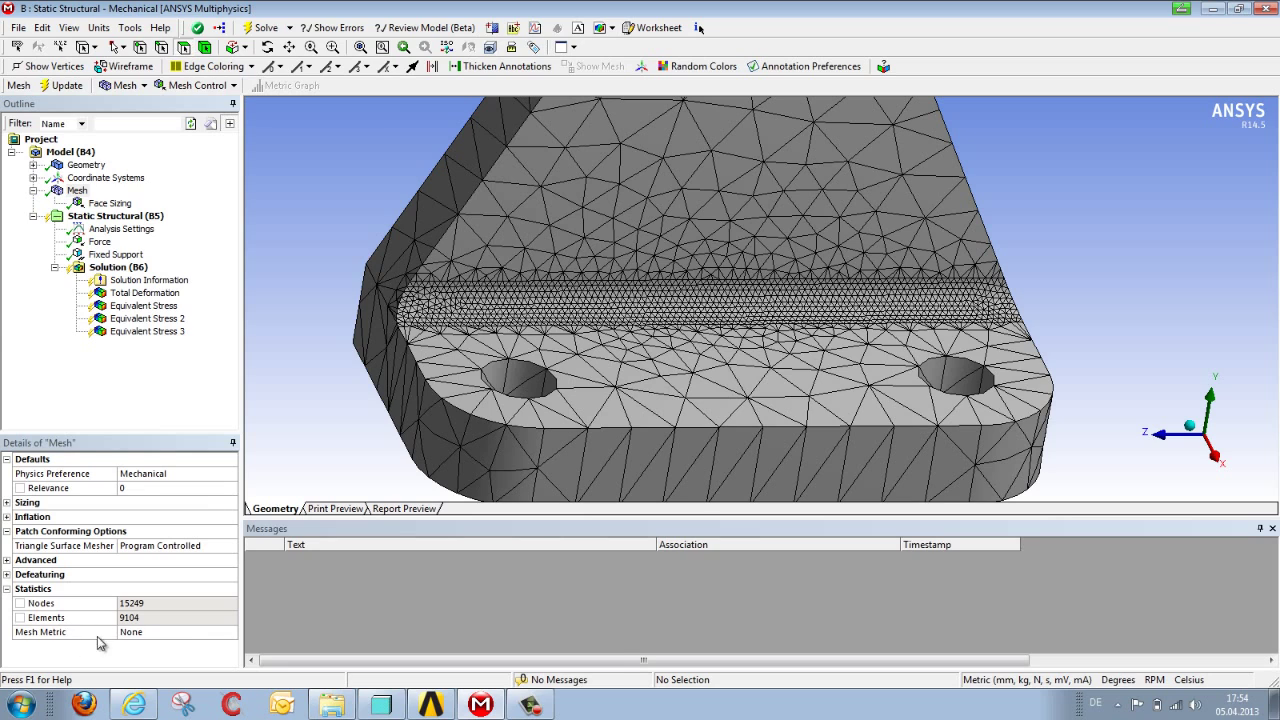
Show Element Quality mesh metrics and highlight the worst (0.13) elements on the model
left_click(165, 632)
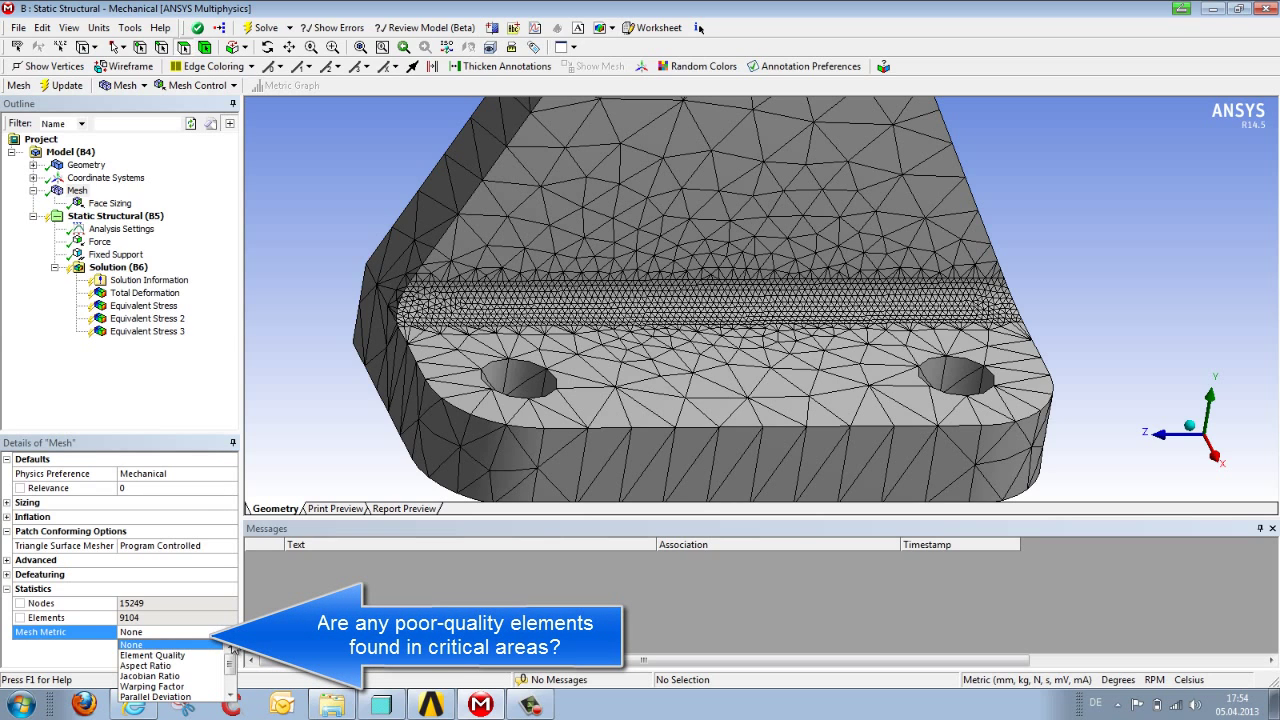
left_click(208, 655)
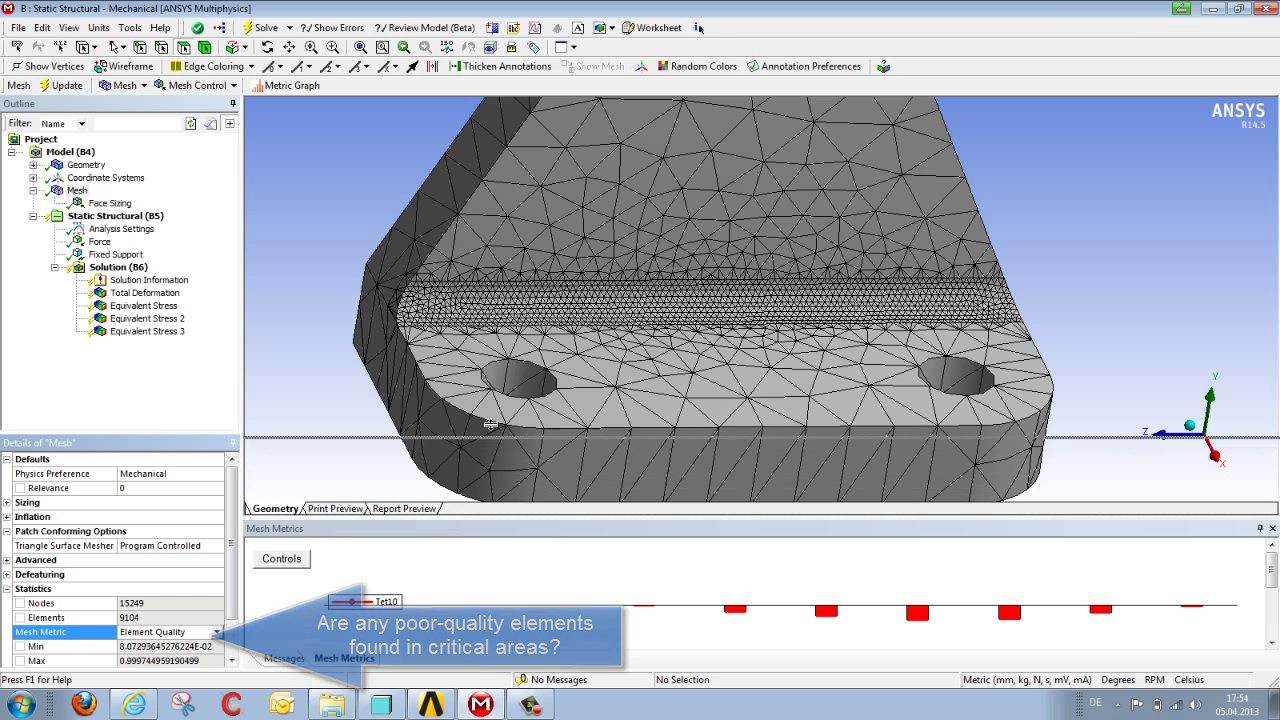
left_click_drag(454, 518, 505, 400)
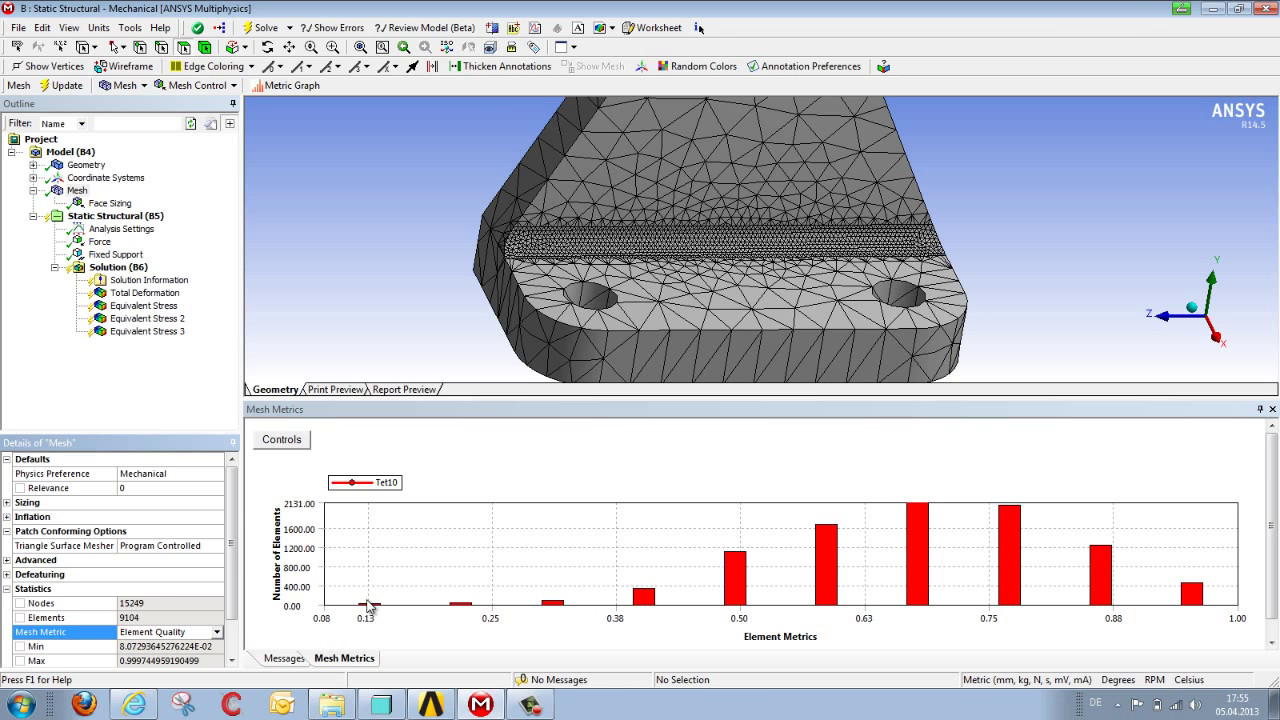
left_click(369, 605)
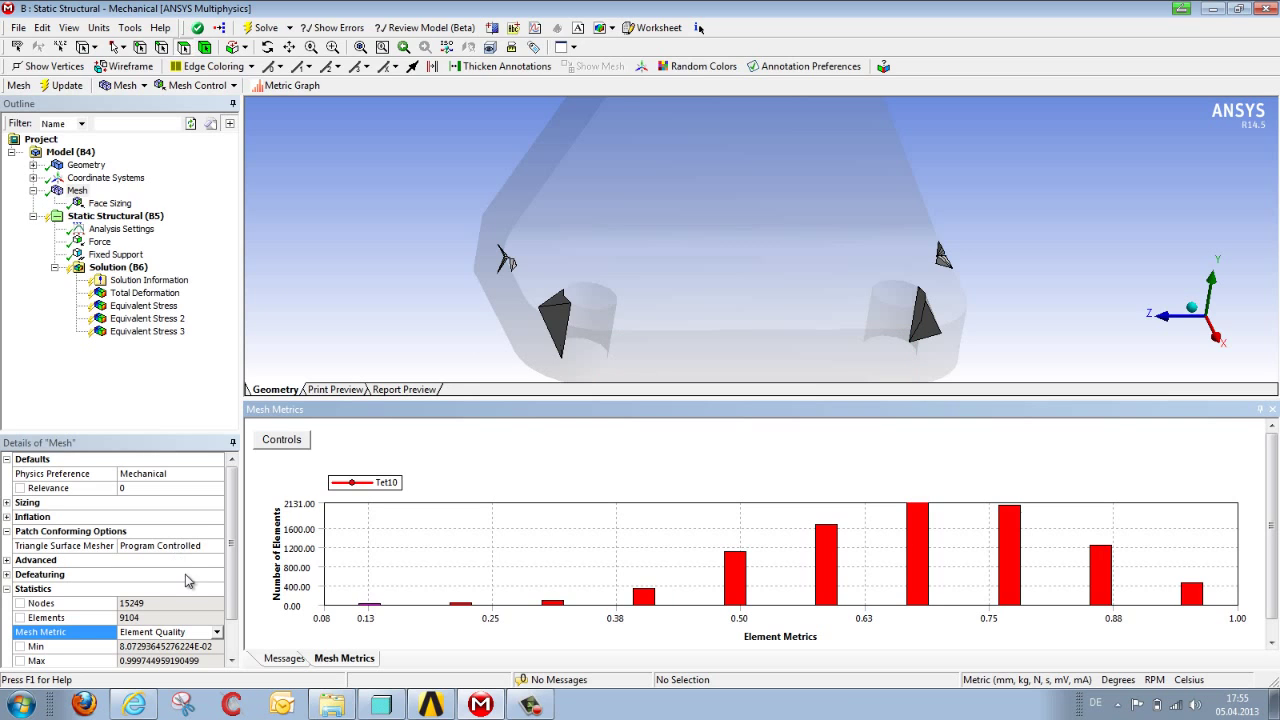
left_click_drag(231, 600, 242, 573)
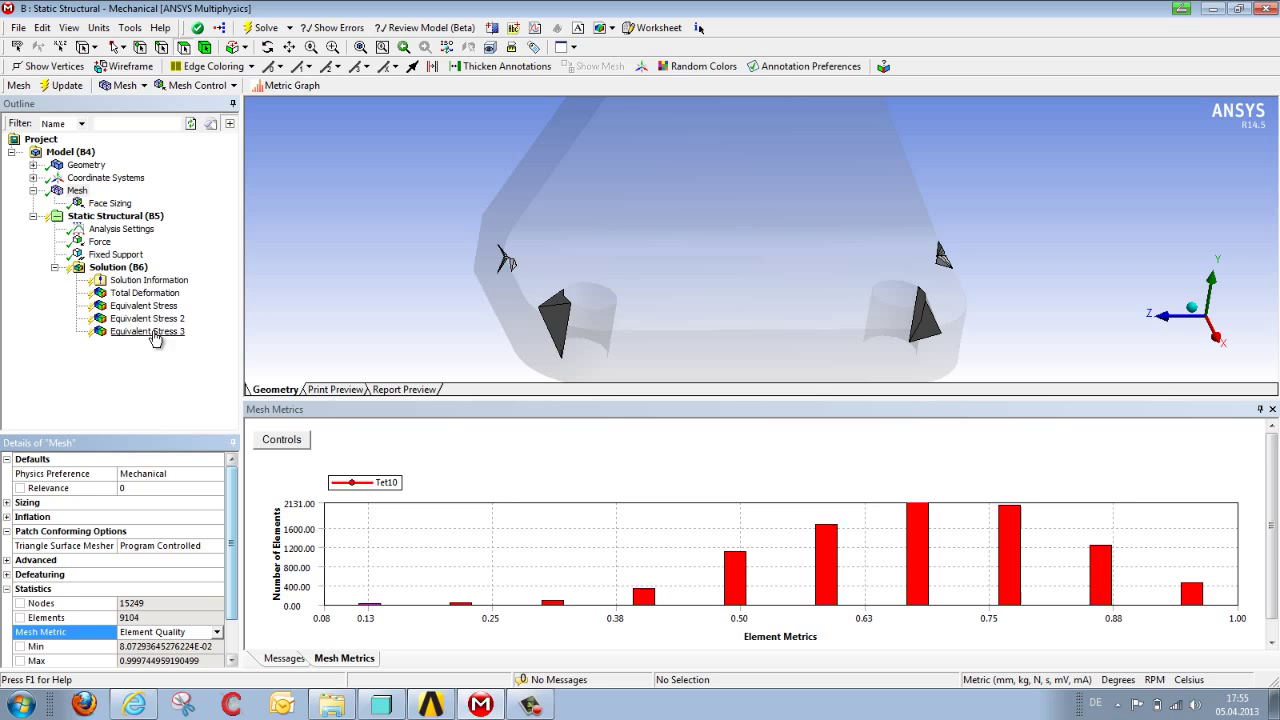
left_click(117, 268)
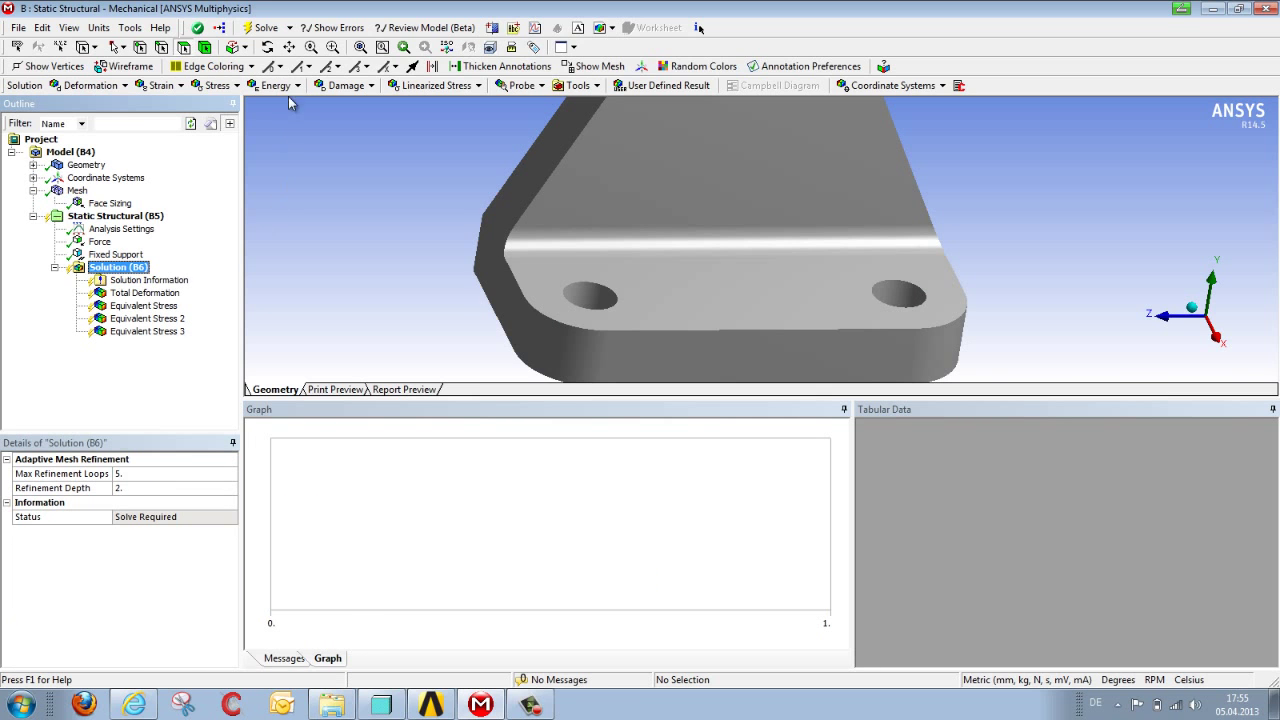
Solve on the fillet-refined mesh and display Equivalent Stress 3, now peaking at 278.73 MPa
left_click(262, 27)
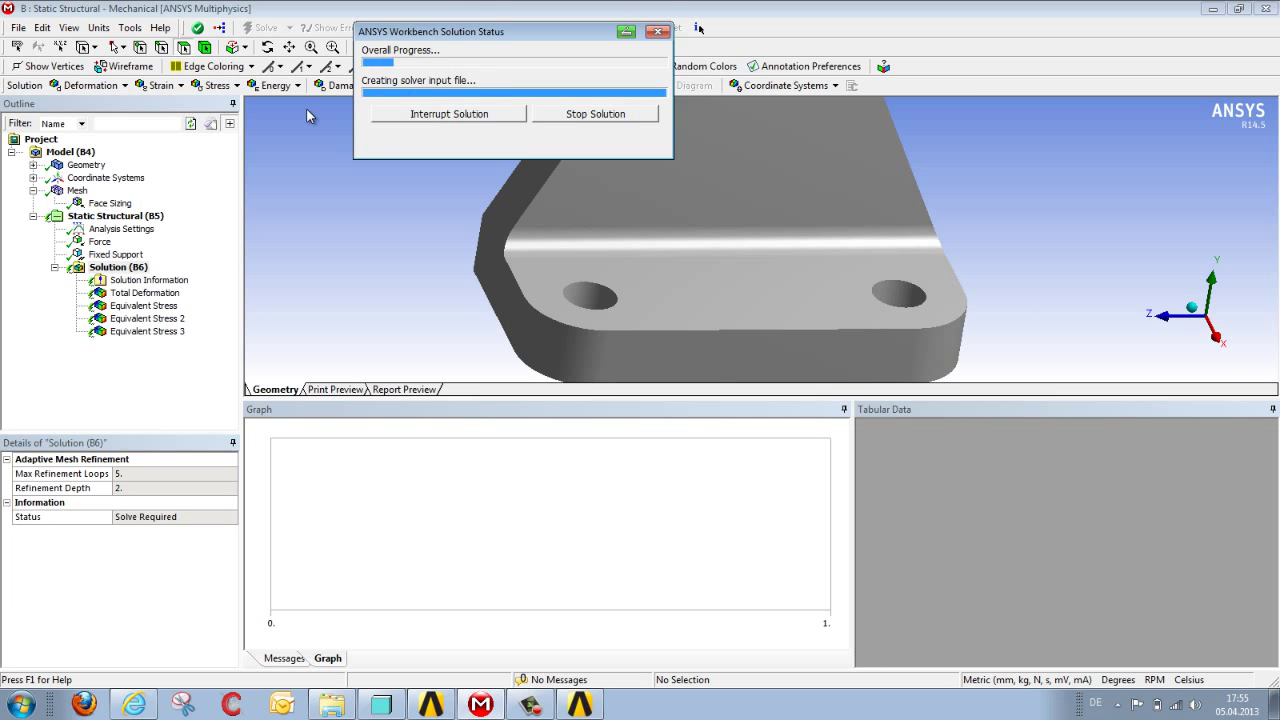
left_click(155, 338)
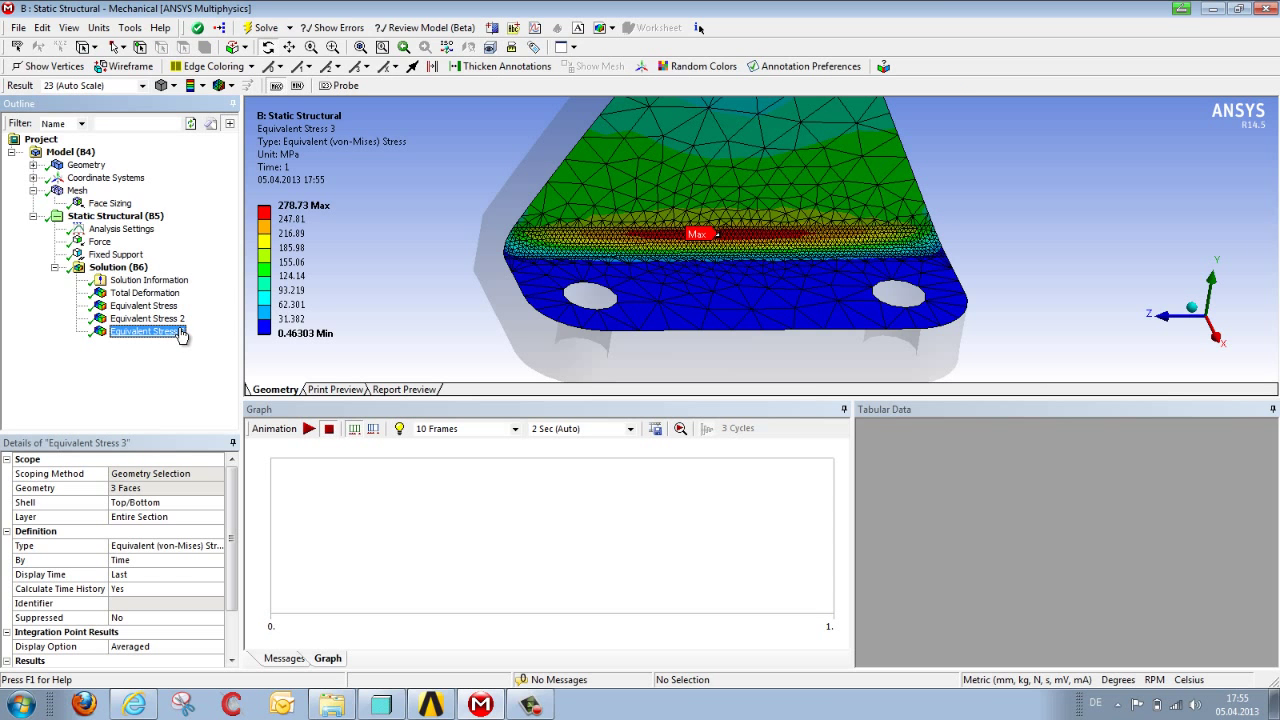
mouse_move(334, 222)
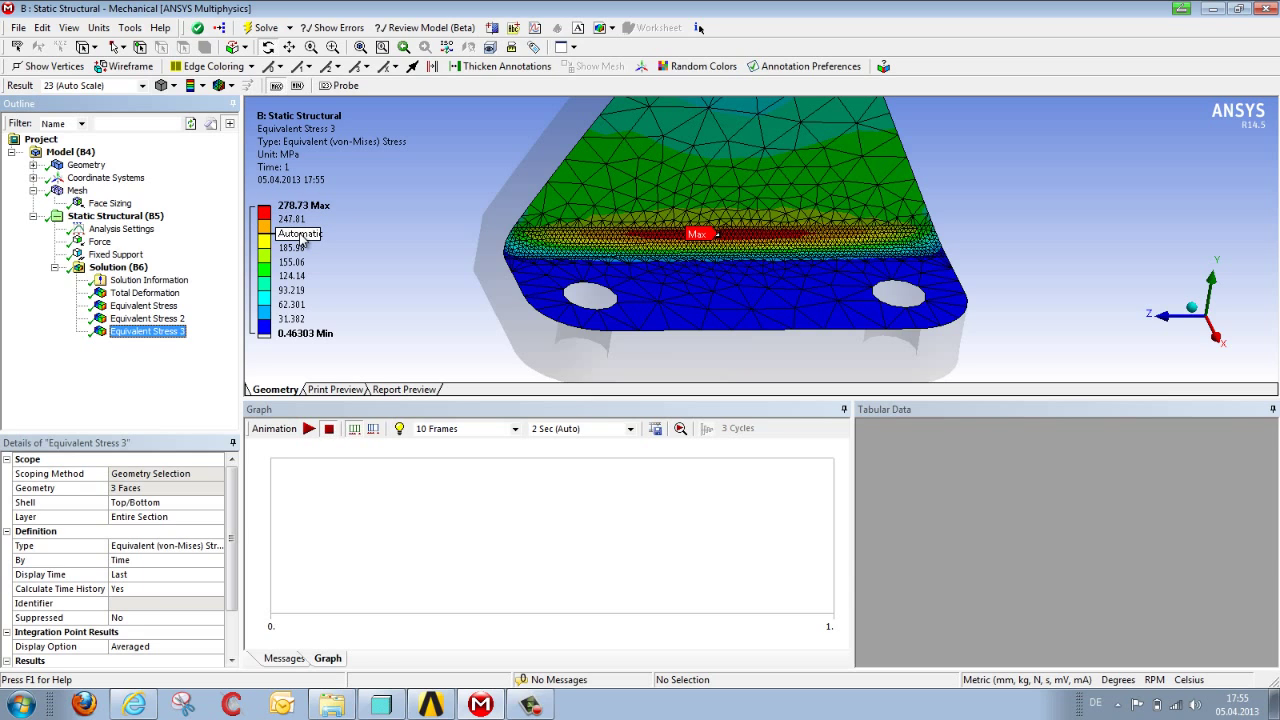
left_click(229, 86)
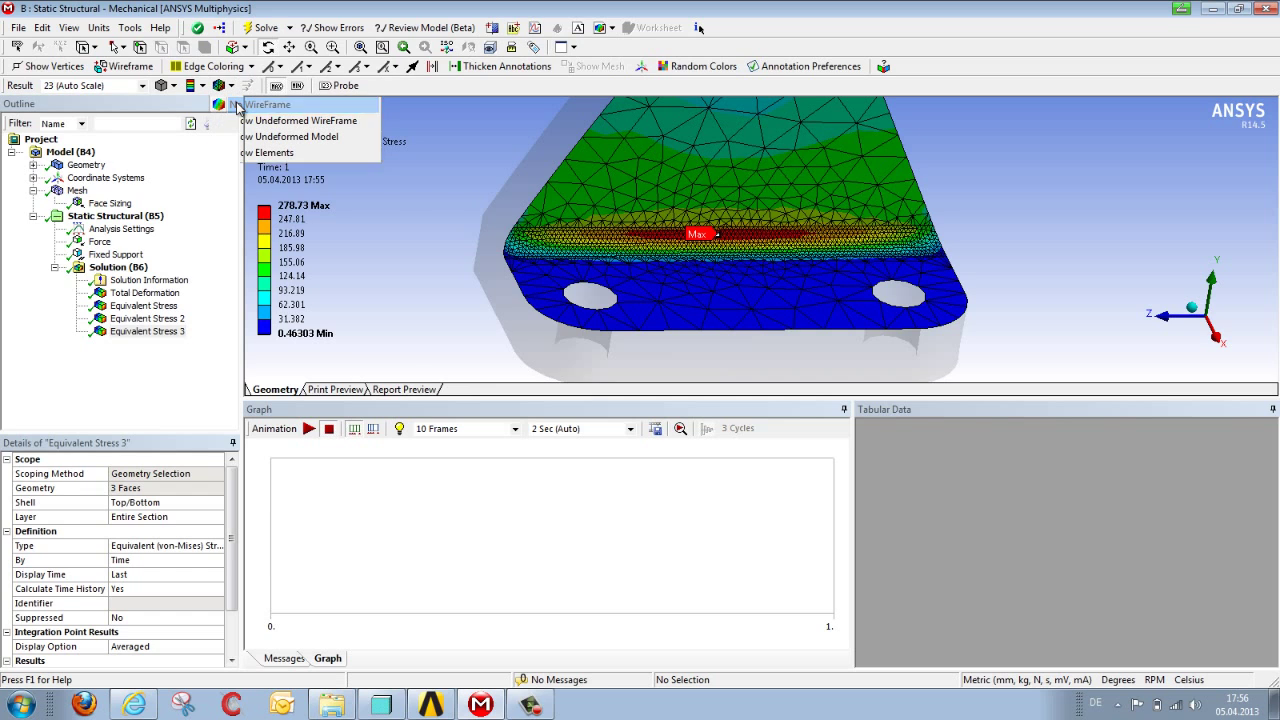
Turn off the mesh wireframe and compare unaveraged Equivalent Stress 2 against averaged Equivalent Stress 3
left_click(240, 105)
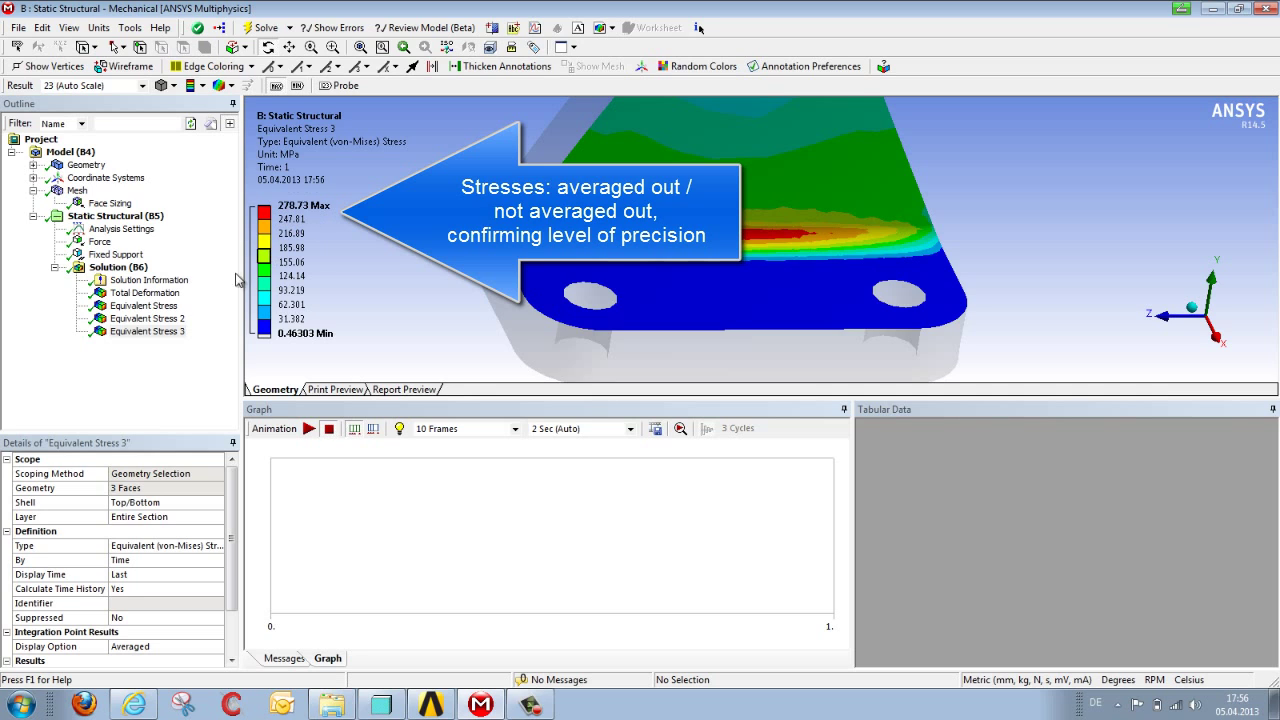
left_click(143, 320)
left_click(145, 332)
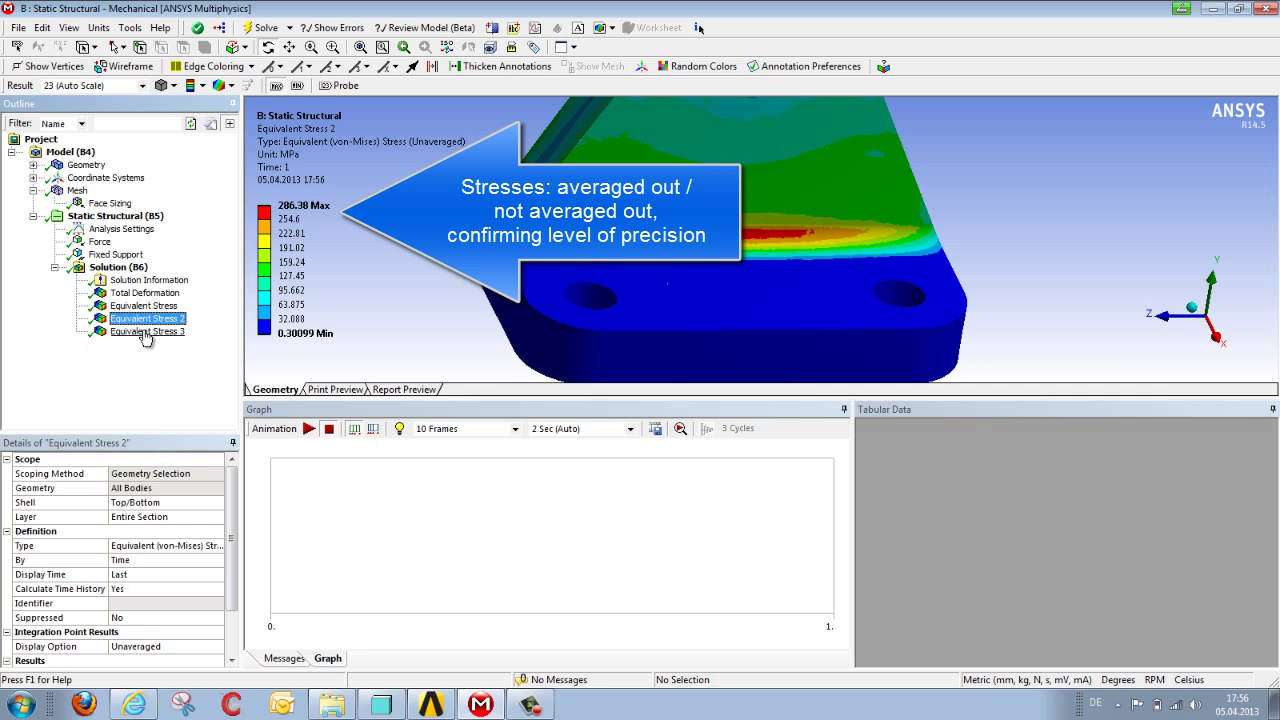